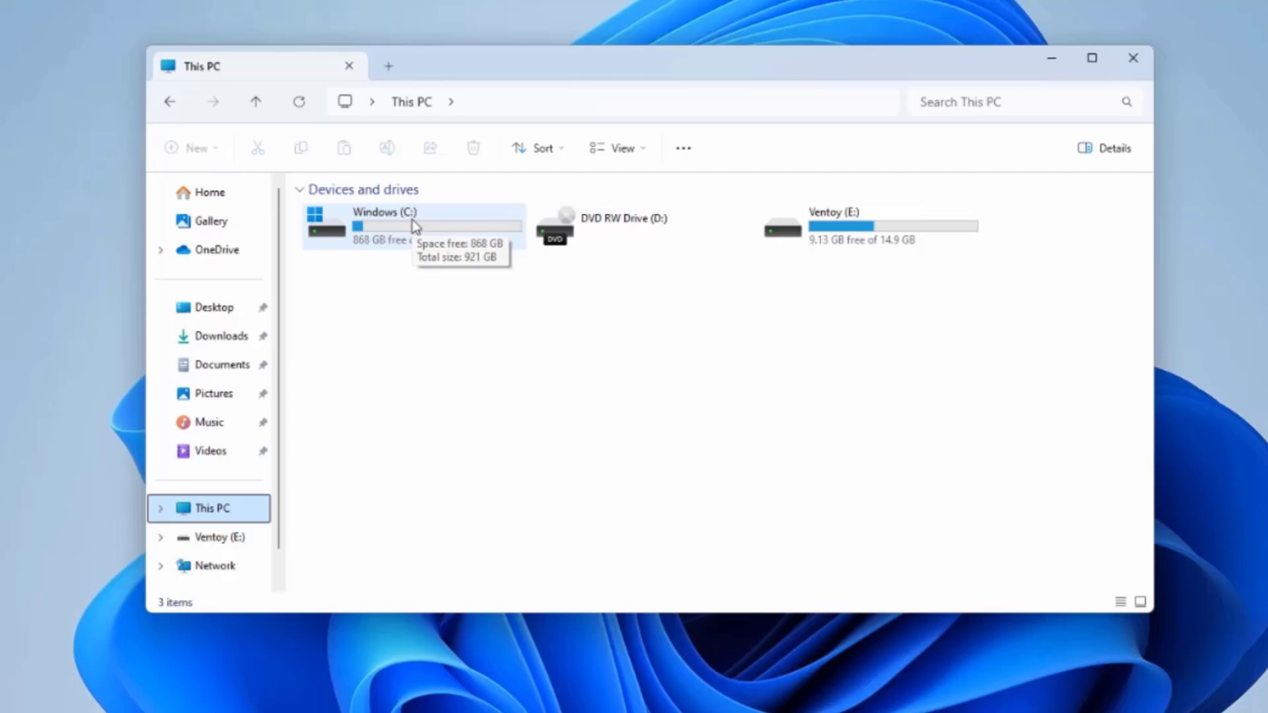
Step: Close the This PC drive overview so the Windows 11 Pro specifications show in Settings' About page
{"action": "left_click", "coordinate": [1131, 59]}
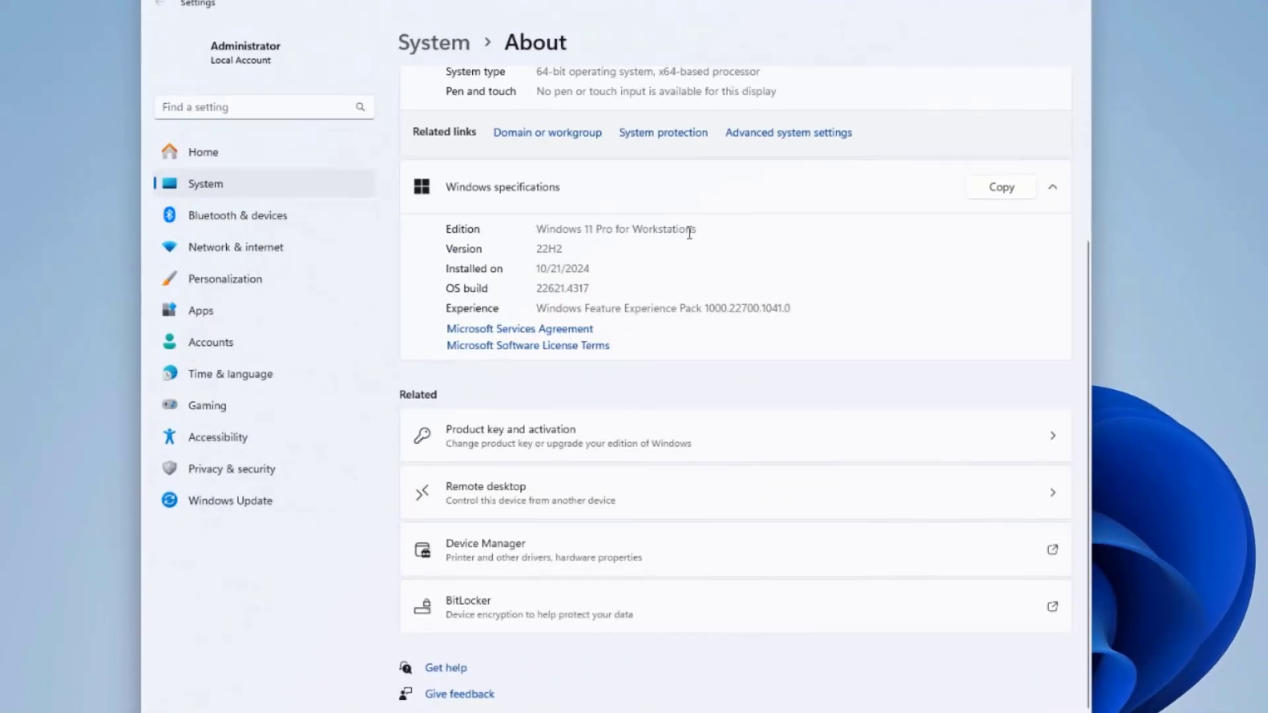
Step: Highlight the Windows edition, the Ubuntu 24.04.1 LTS heading and its 5.8GB size, then skim rufus.ie
{"action": "left_click_drag", "start_coordinate": [692, 231], "coordinate": [536, 231]}
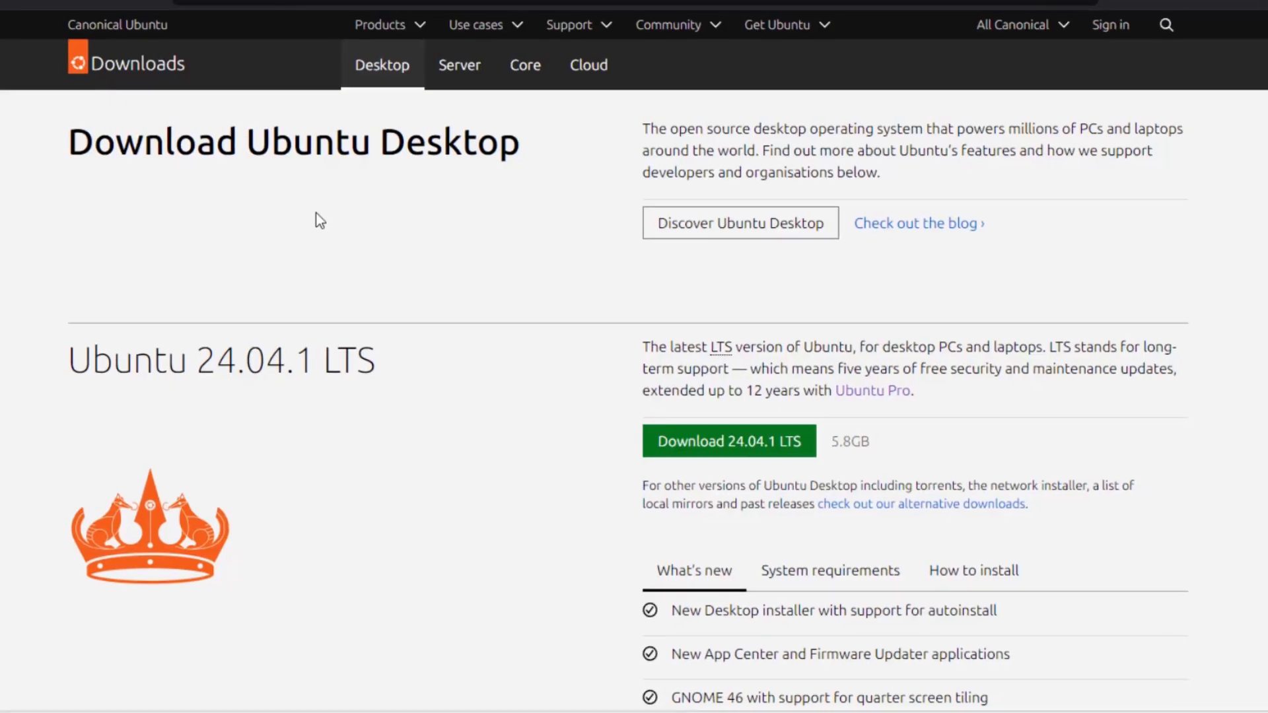
{"action": "left_click_drag", "start_coordinate": [375, 360], "coordinate": [66, 364]}
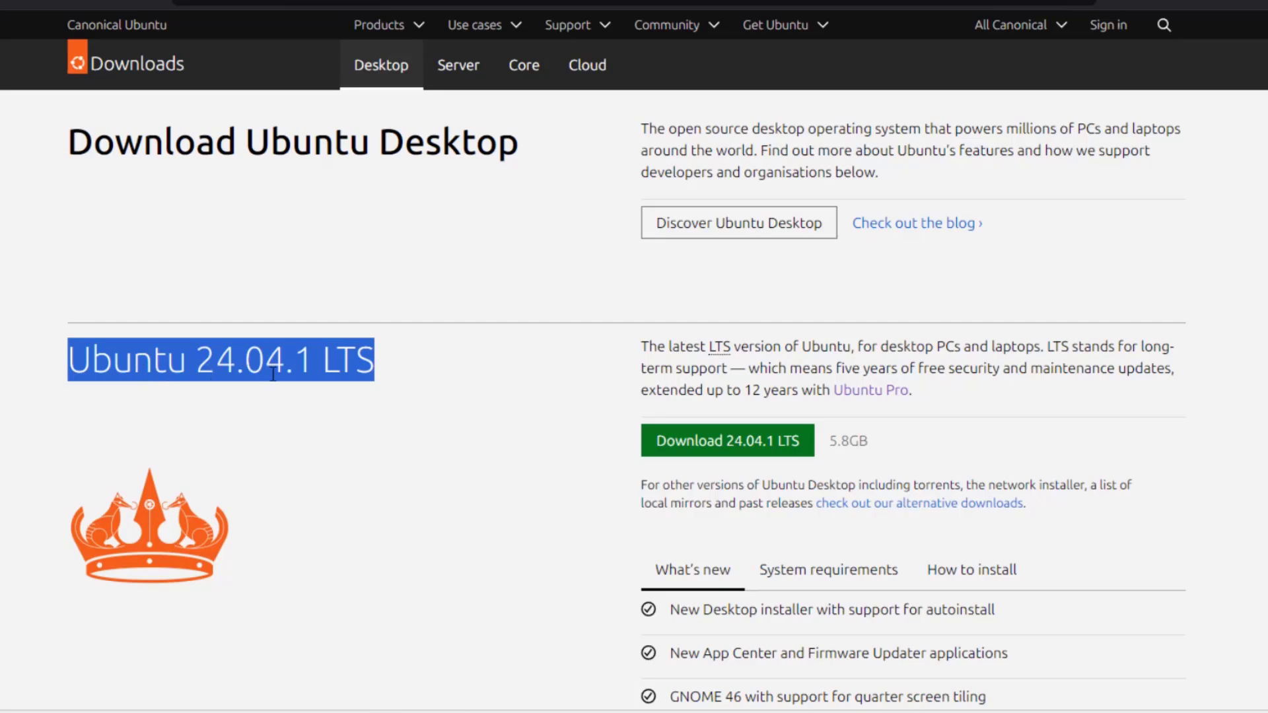
{"action": "left_click_drag", "start_coordinate": [906, 434], "coordinate": [822, 437]}
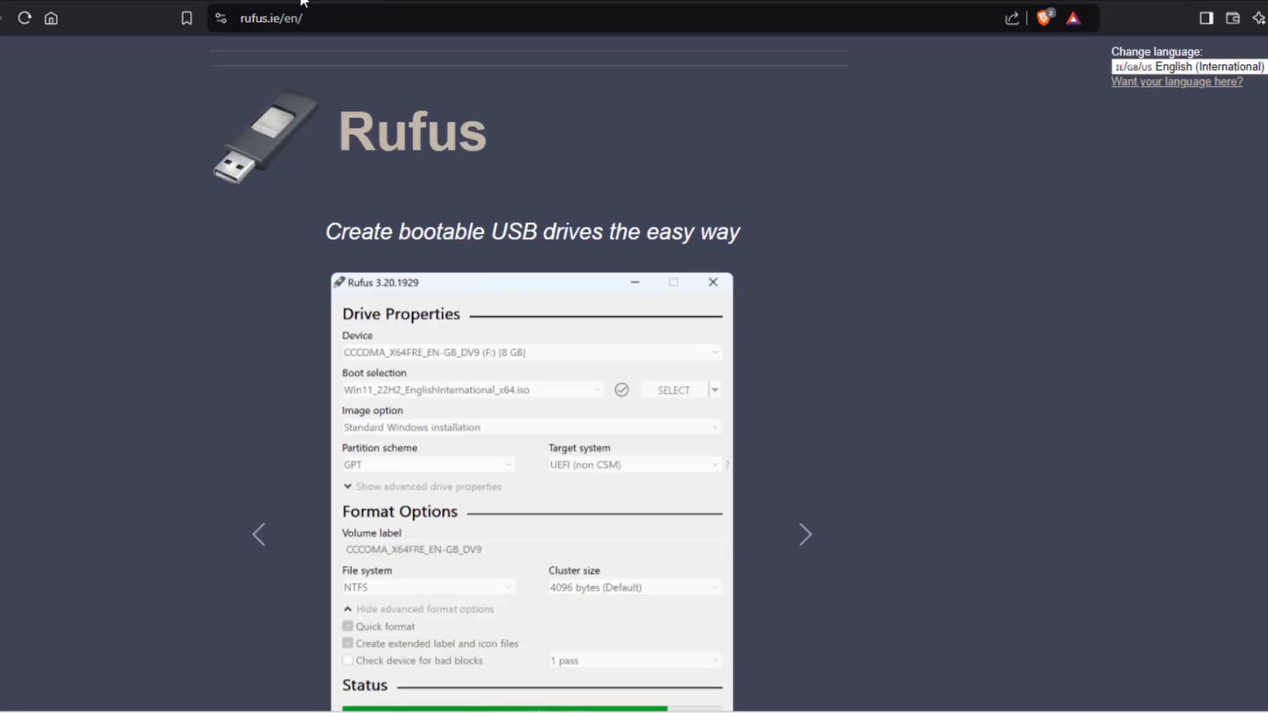
{"action": "scroll", "coordinate": [870, 371], "scroll_direction": "down", "scroll_amount": 1}
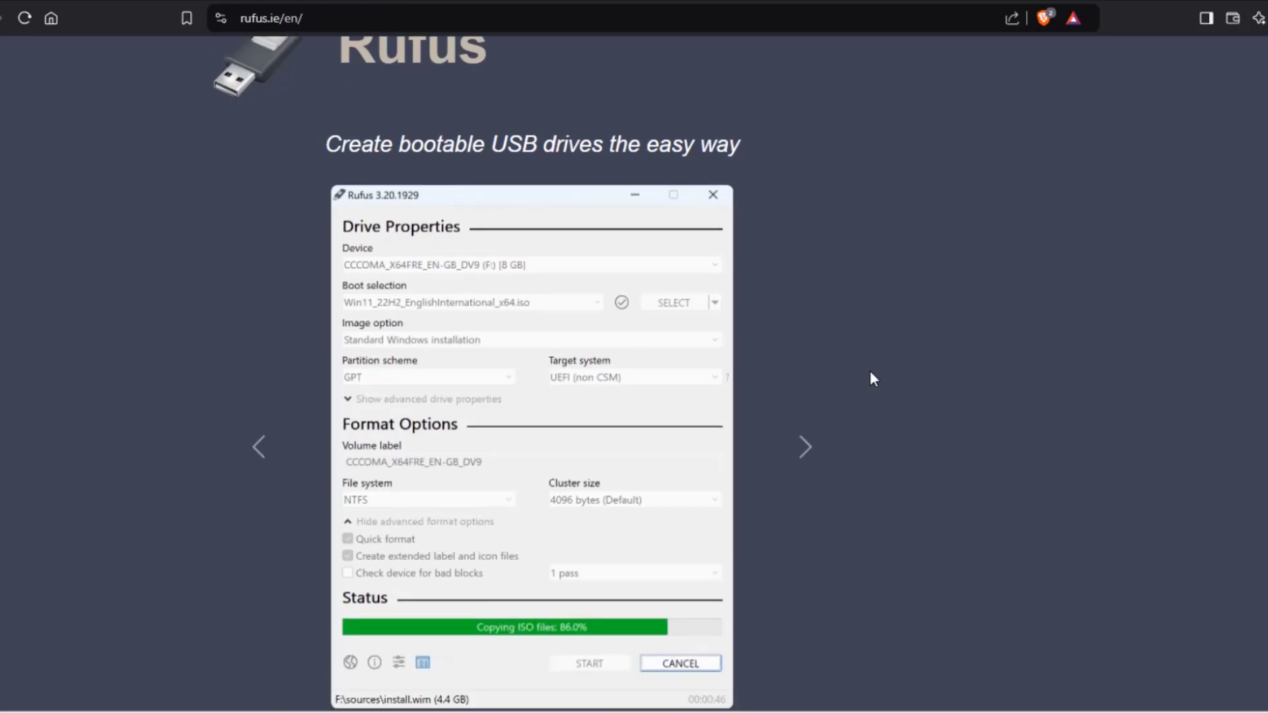
{"action": "scroll", "coordinate": [870, 371], "scroll_direction": "up", "scroll_amount": 1}
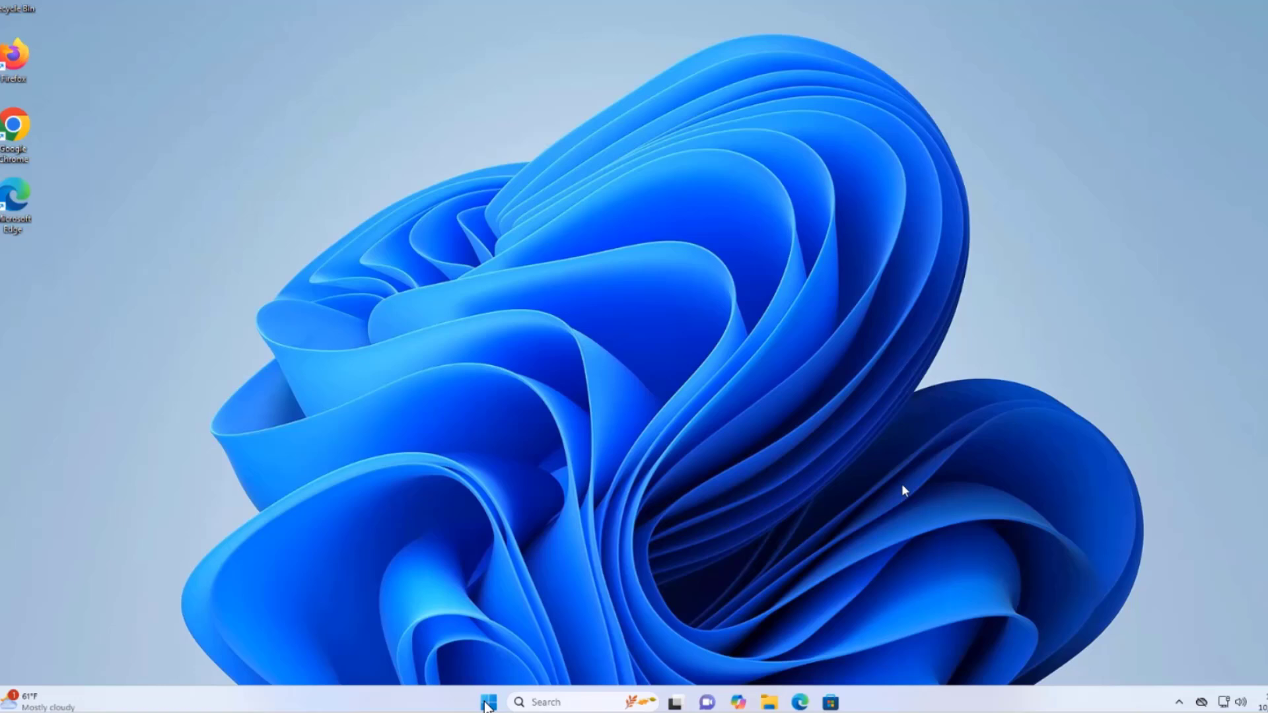
Step: Restart Windows 11 from the Start menu's power options
{"action": "left_click", "coordinate": [491, 702]}
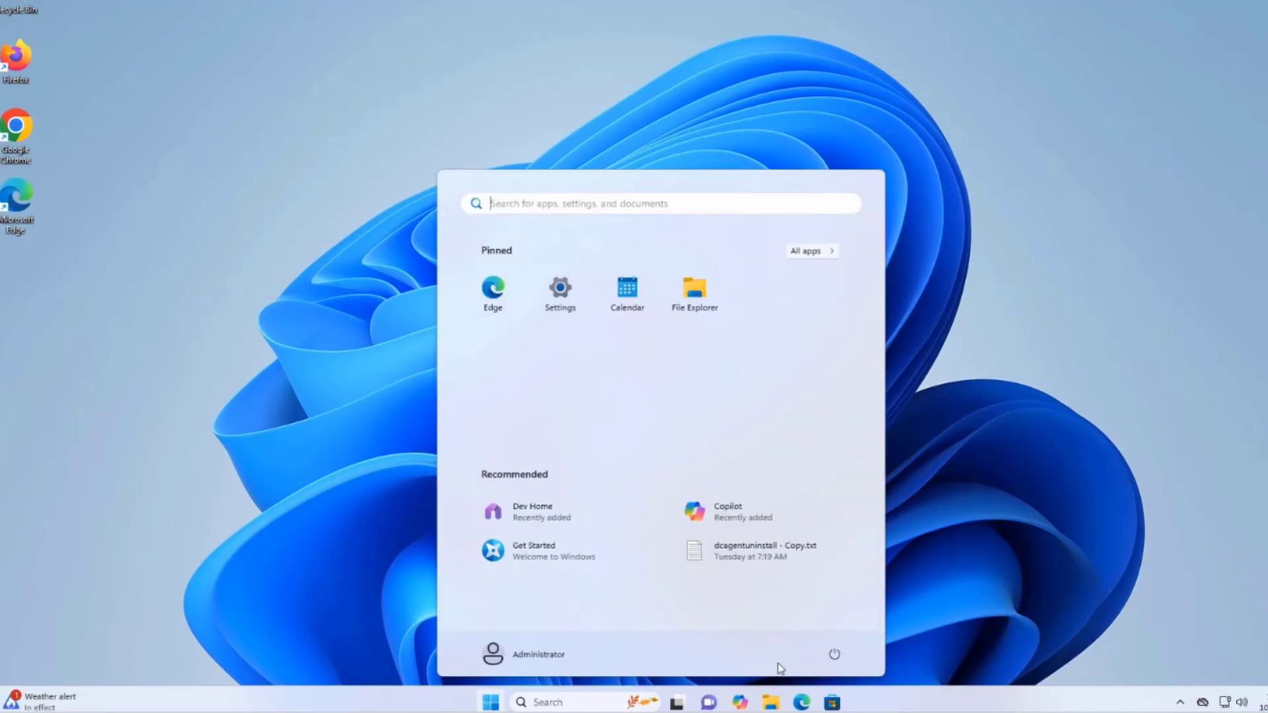
{"action": "left_click", "coordinate": [833, 654]}
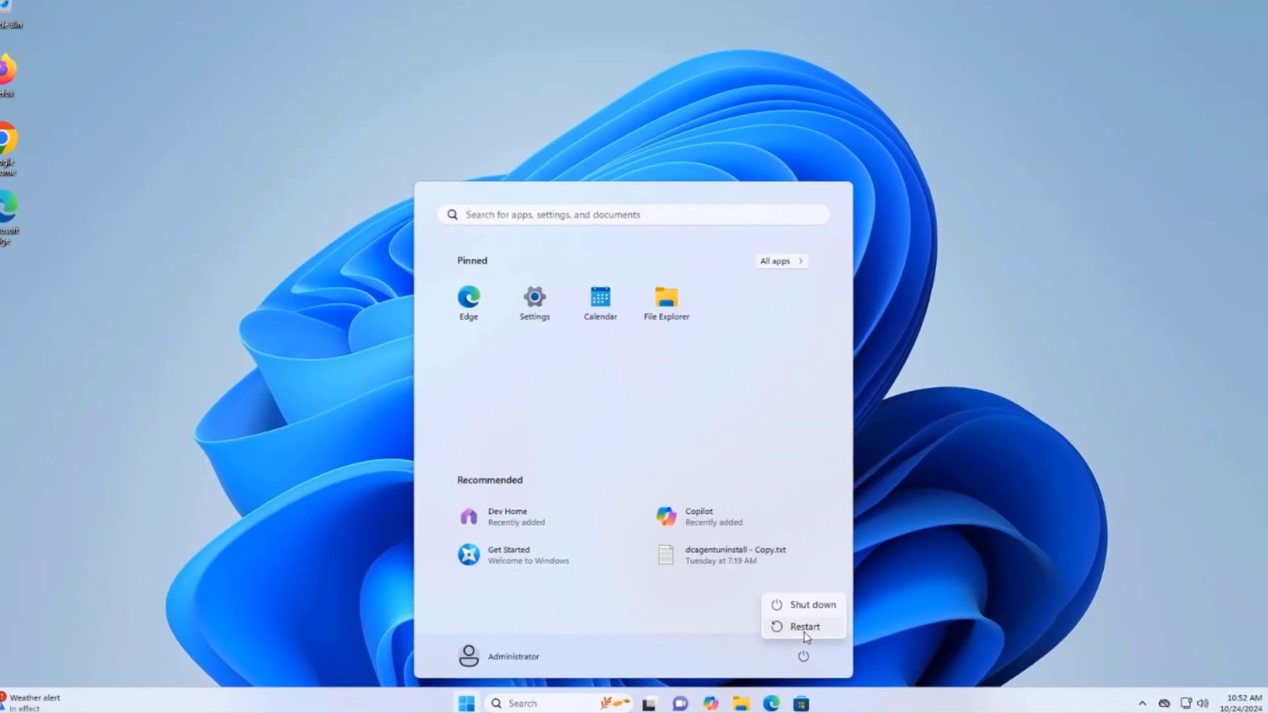
{"action": "left_click", "coordinate": [806, 629]}
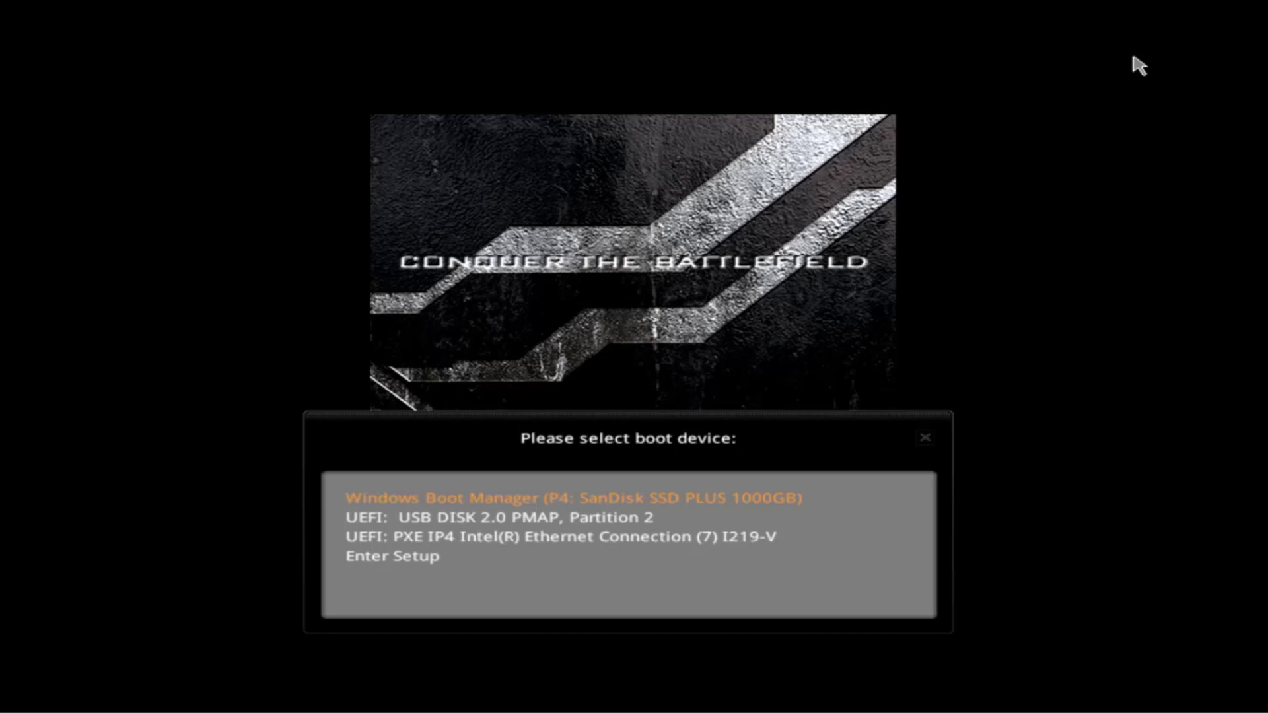
Step: Boot from the USB disk and start ubuntu-24.04.1-desktop-amd64.iso in Ventoy's normal mode
{"action": "key", "text": "Down"}
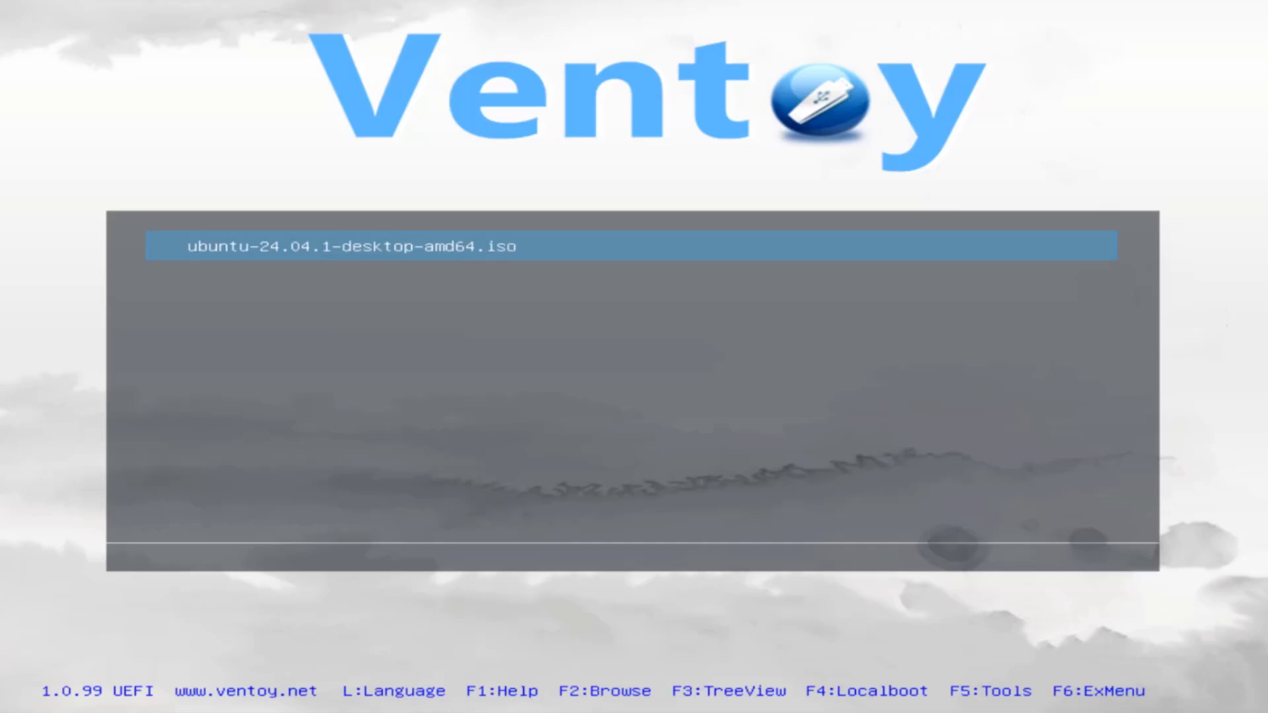
{"action": "key", "text": "Return"}
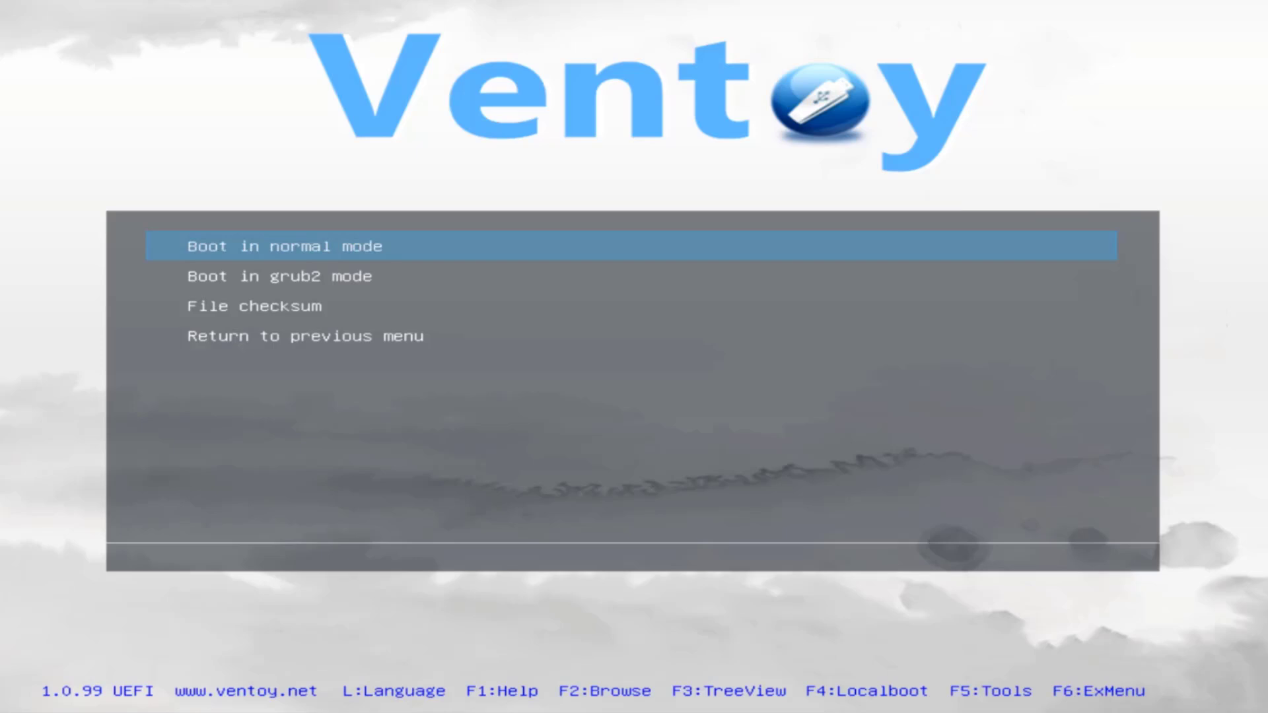
{"action": "key", "text": "Return"}
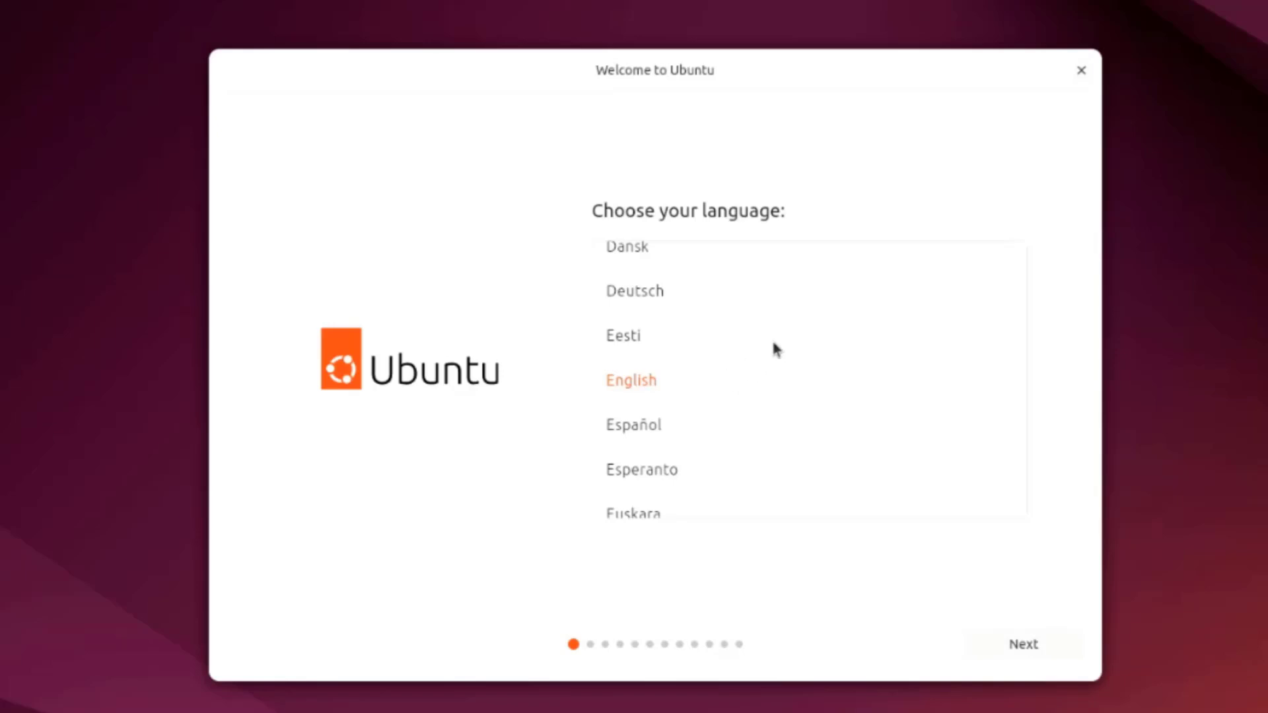
Step: Keep English, then review Seeing, Hearing, Typing, Pointing and clicking, and Zoom accessibility options, leaving all off
{"action": "left_click", "coordinate": [1061, 651]}
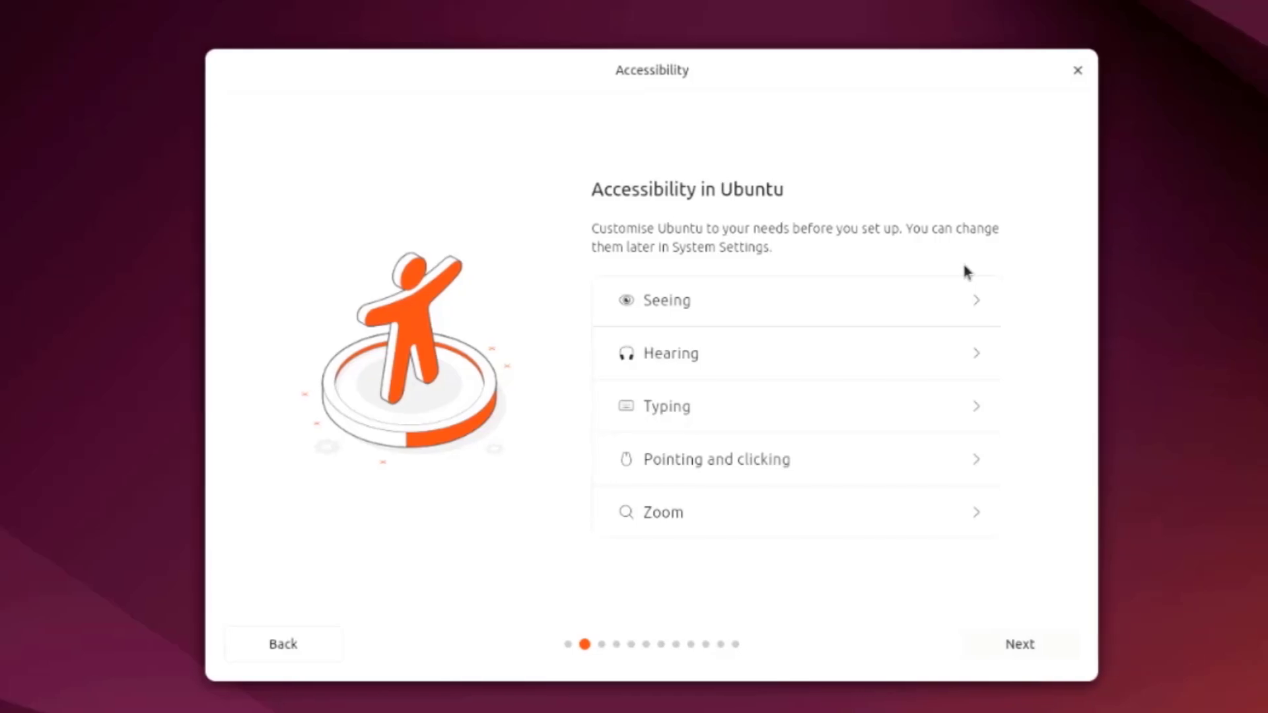
{"action": "left_click", "coordinate": [974, 305]}
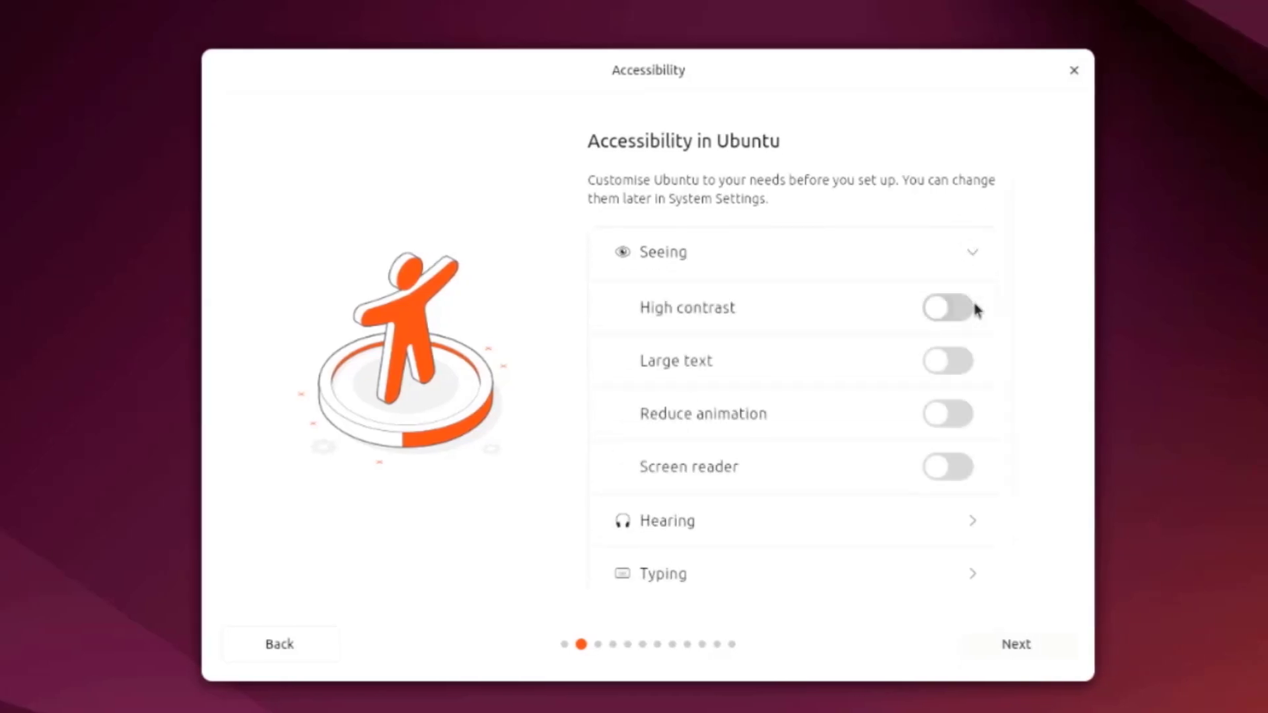
{"action": "scroll", "coordinate": [912, 453], "scroll_direction": "down", "scroll_amount": 3}
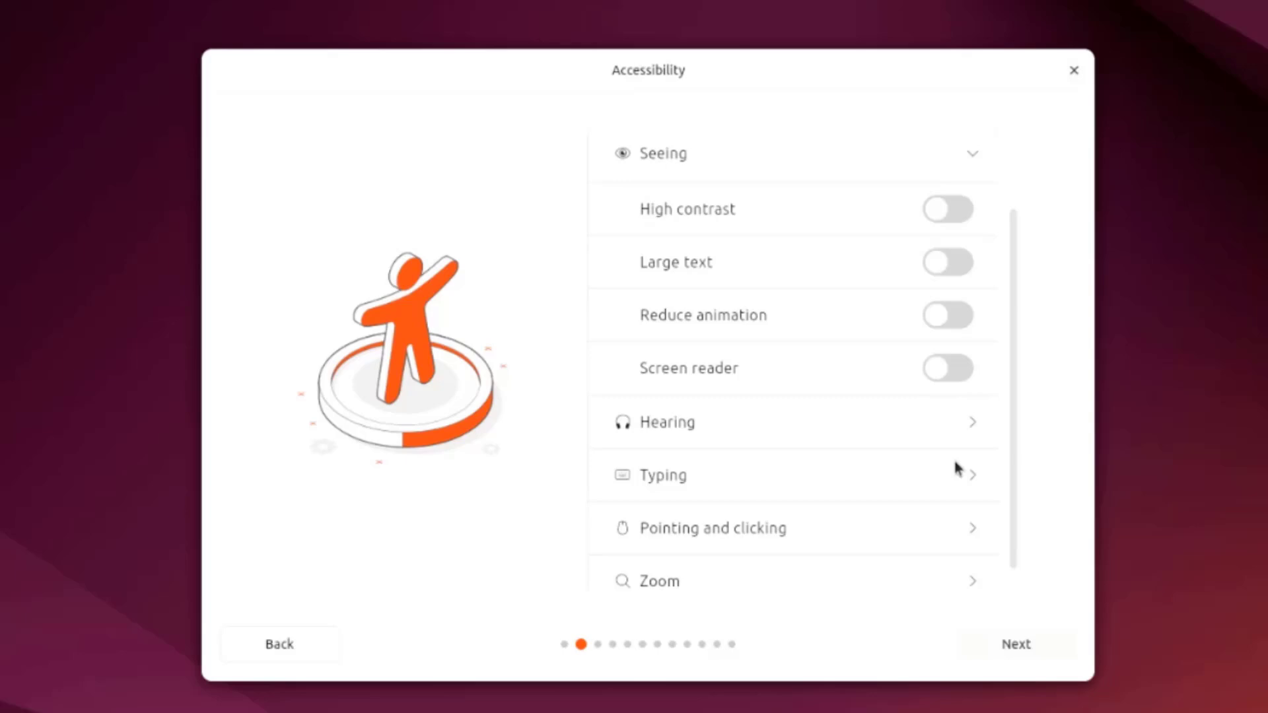
{"action": "left_click", "coordinate": [984, 428]}
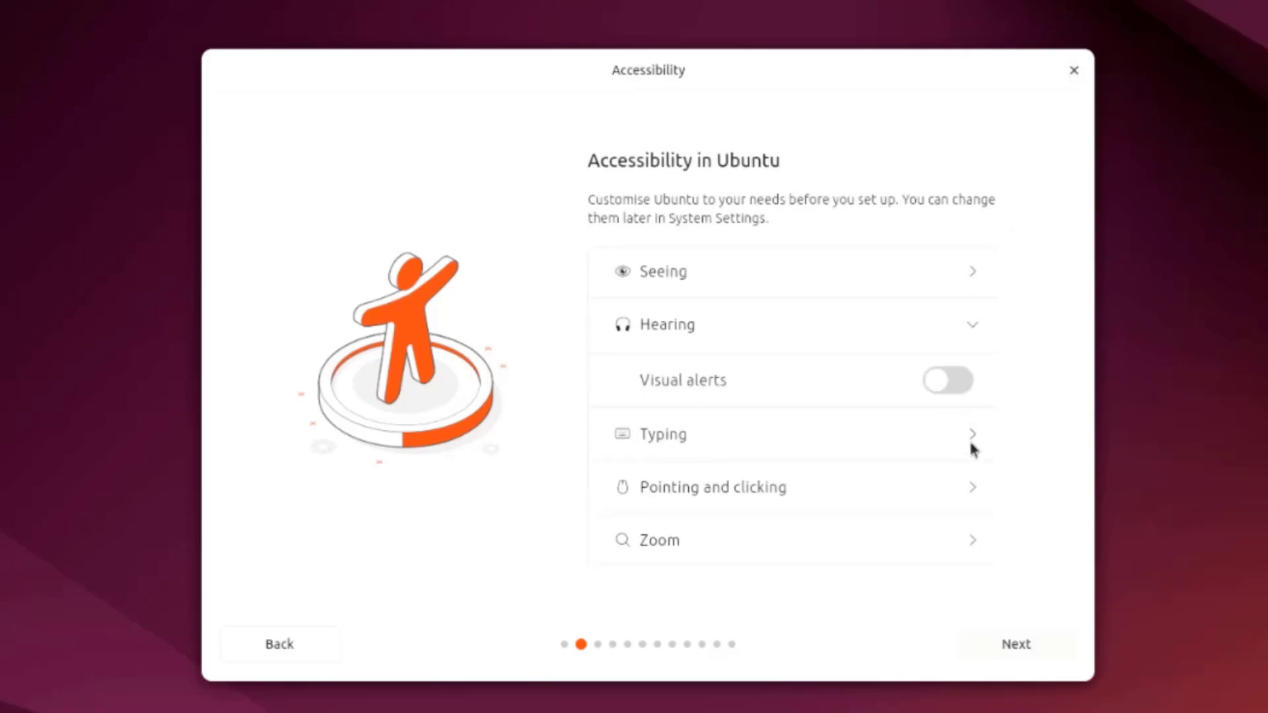
{"action": "left_click", "coordinate": [968, 453]}
{"action": "left_click", "coordinate": [968, 525]}
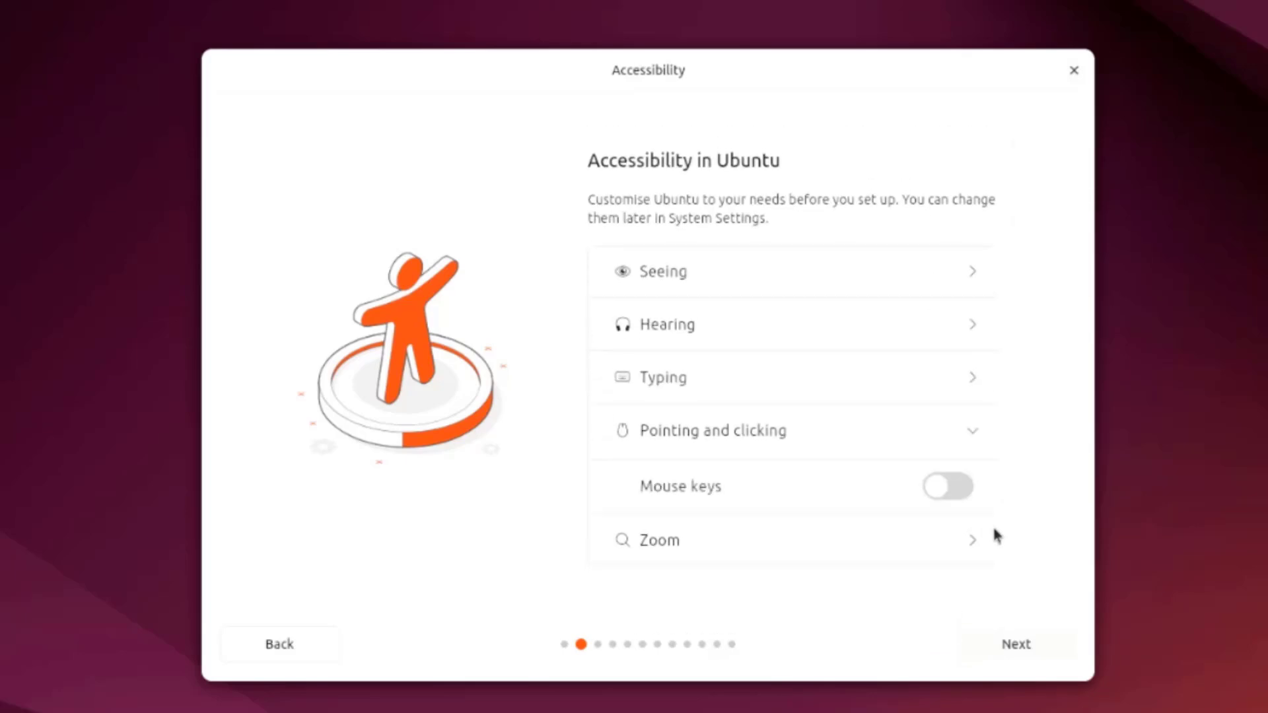
{"action": "left_click", "coordinate": [962, 537]}
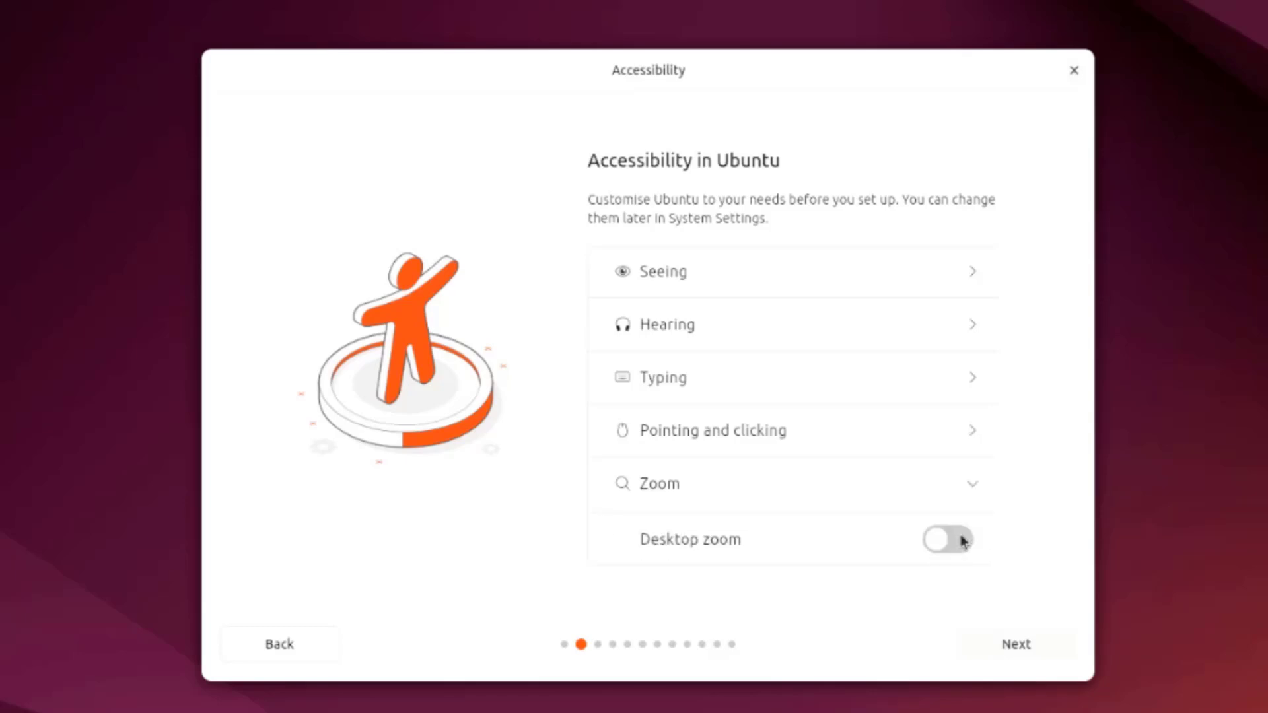
{"action": "left_click", "coordinate": [1012, 643]}
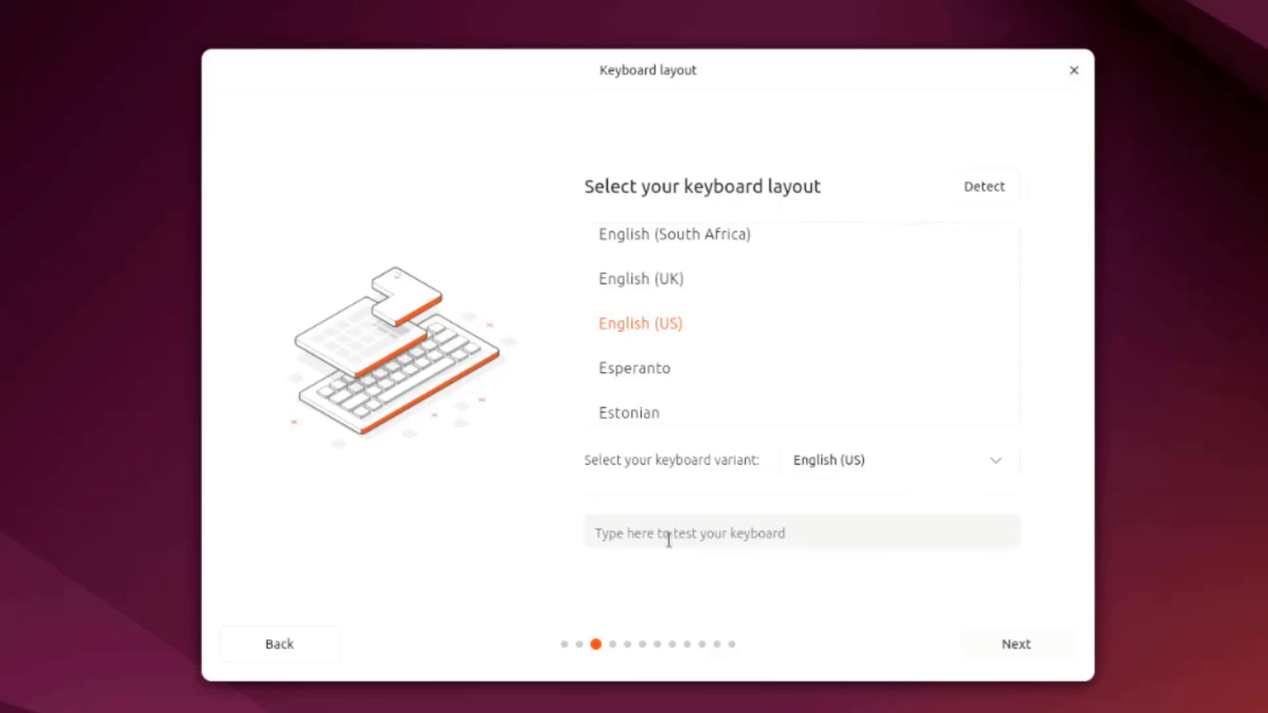
Step: Accept the English (US) keyboard layout and keep the wired internet connection
{"action": "left_click", "coordinate": [804, 525]}
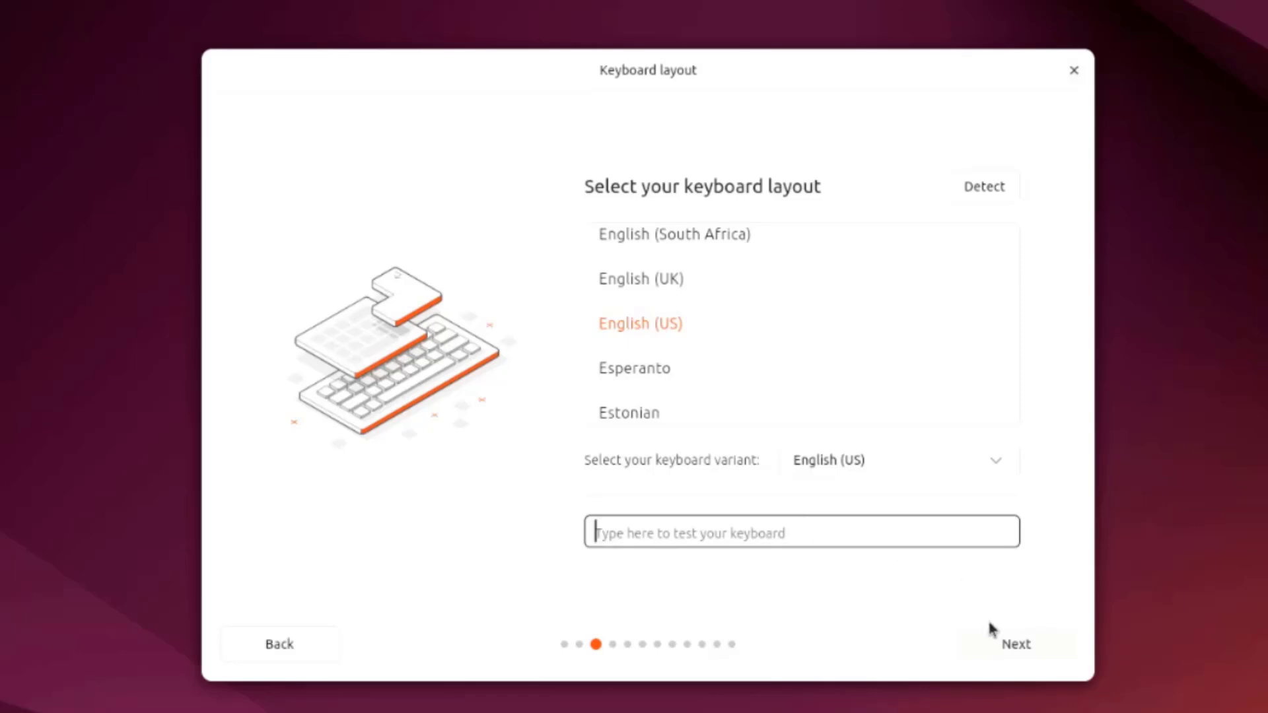
{"action": "left_click", "coordinate": [1016, 644]}
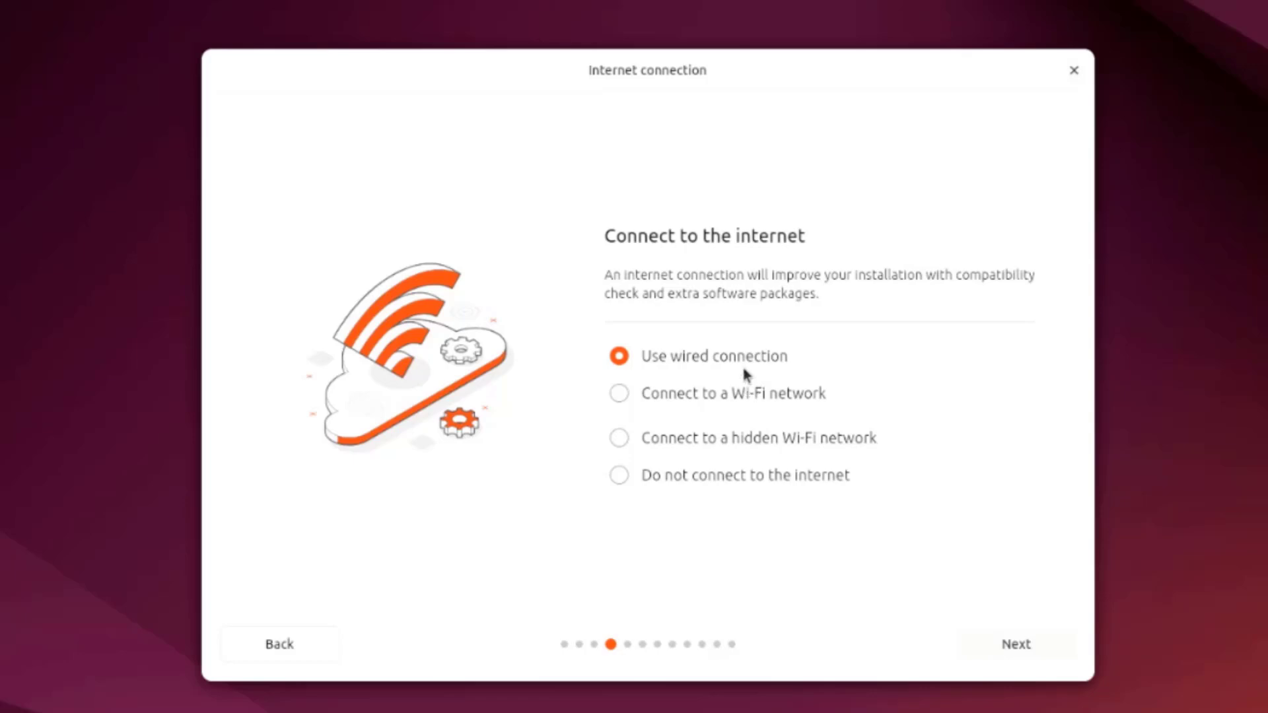
{"action": "left_click", "coordinate": [1013, 646]}
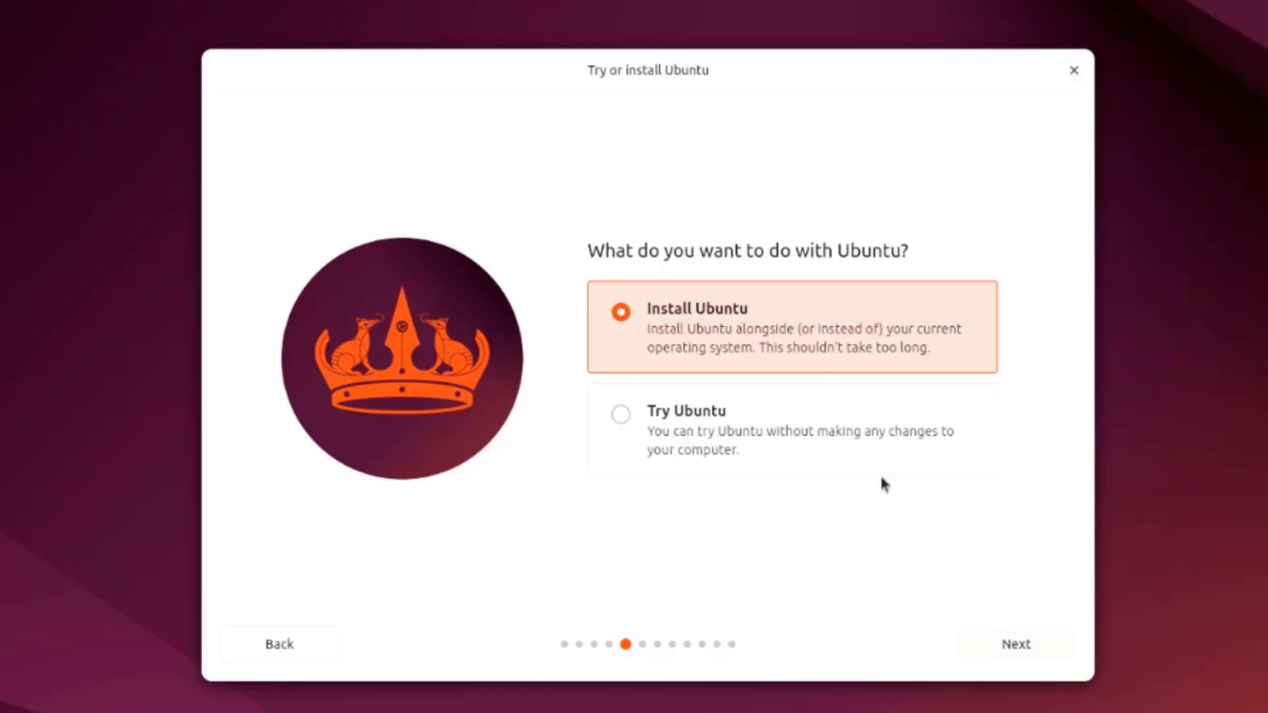
Step: Choose Install Ubuntu, Interactive installation, and the Extended selection of apps
{"action": "left_click", "coordinate": [999, 650]}
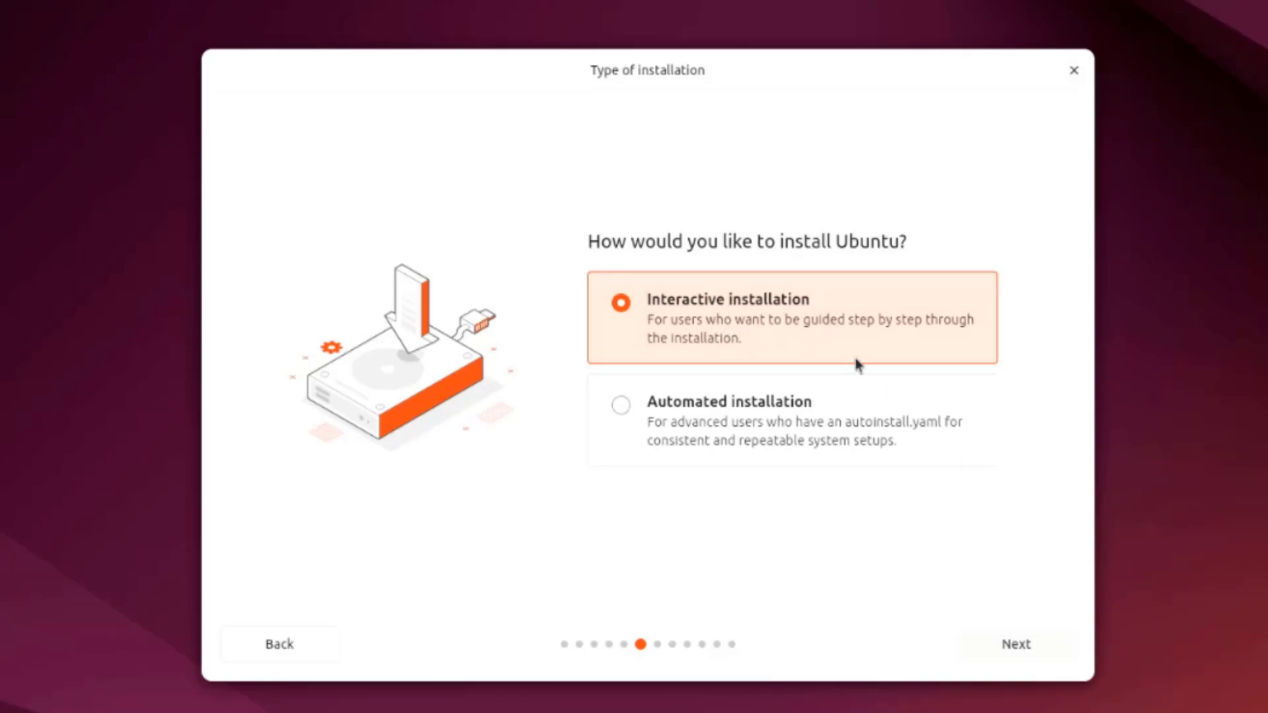
{"action": "left_click", "coordinate": [1018, 644]}
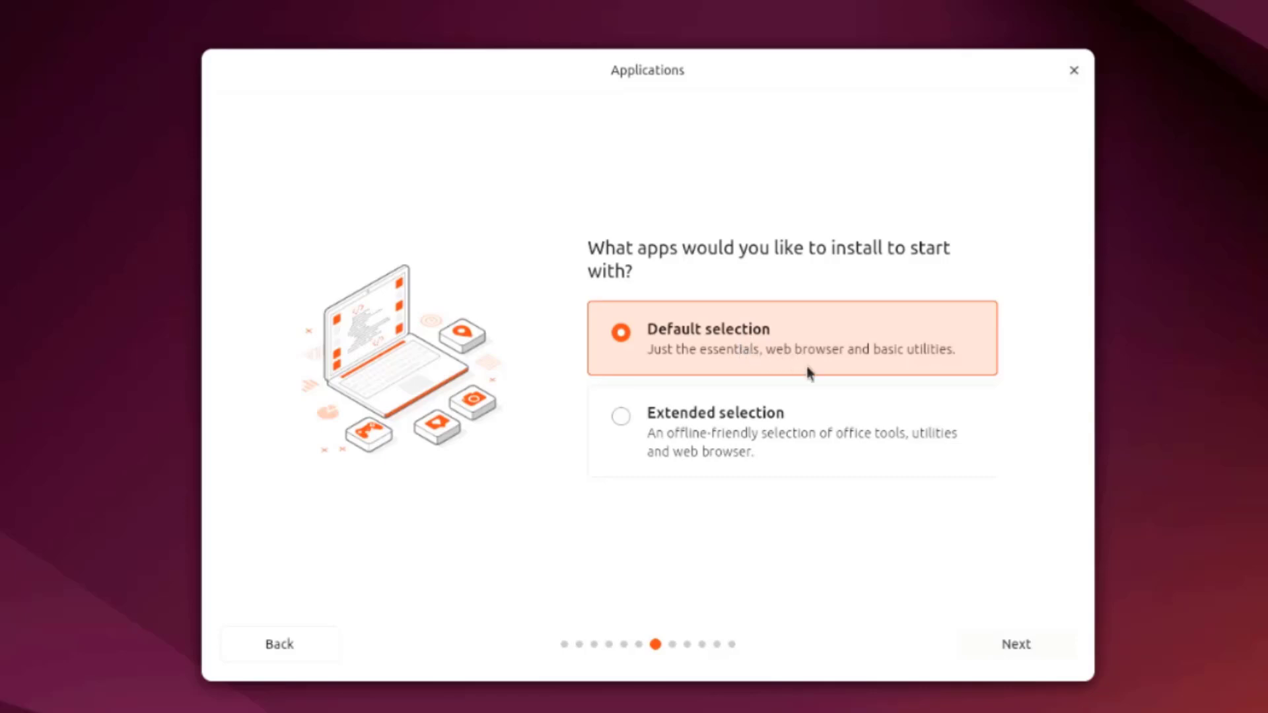
{"action": "left_click", "coordinate": [733, 428]}
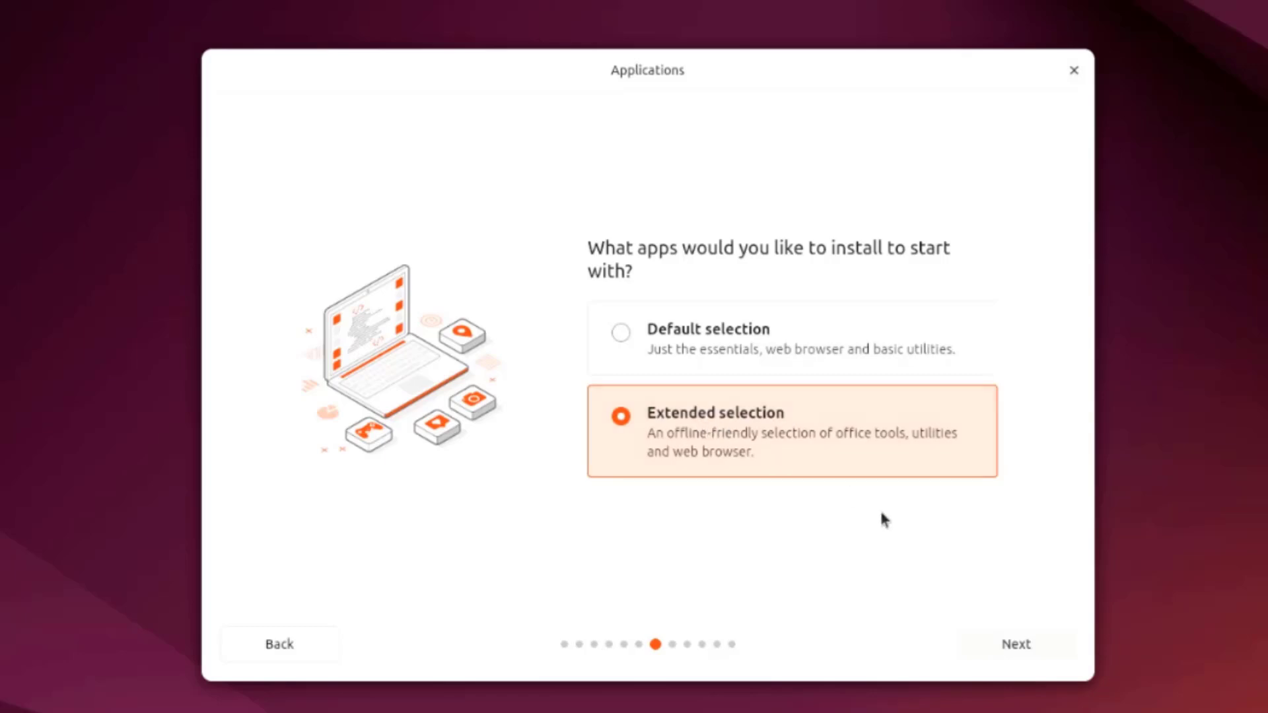
{"action": "left_click", "coordinate": [1032, 639]}
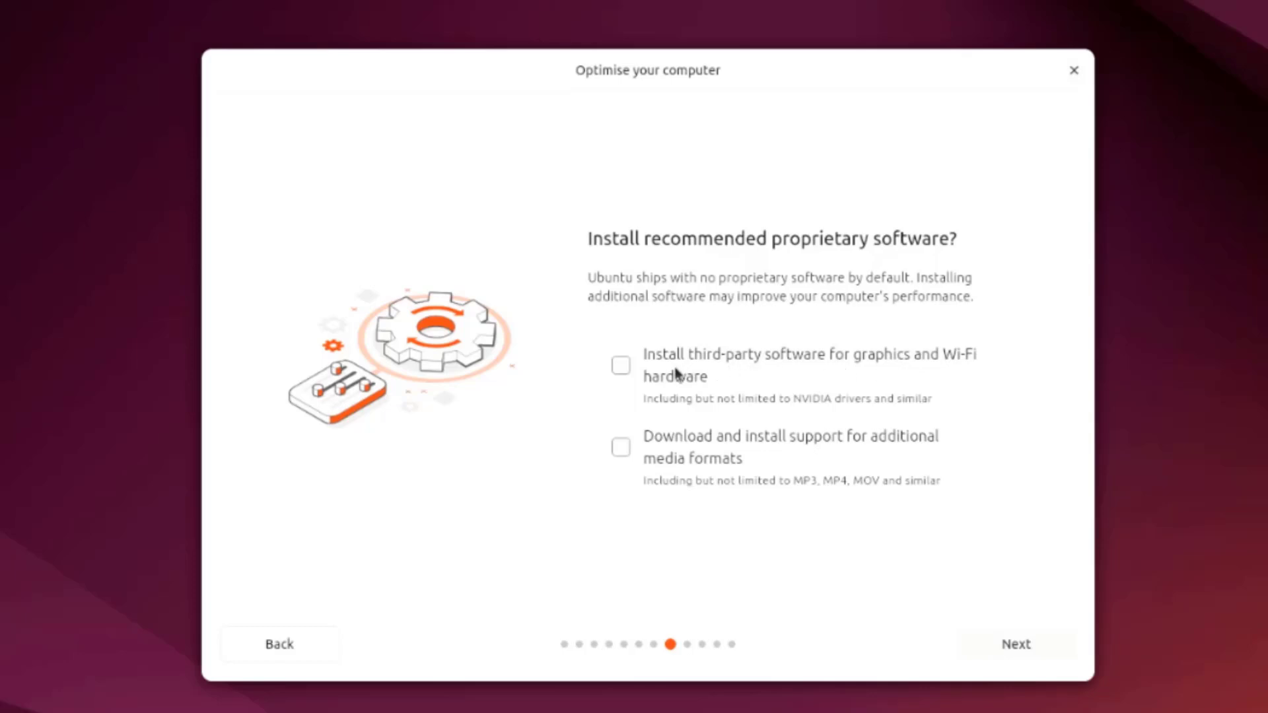
Step: Tick third-party graphics and Wi-Fi drivers plus additional media format support, then continue
{"action": "left_click", "coordinate": [620, 371]}
{"action": "left_click", "coordinate": [620, 448]}
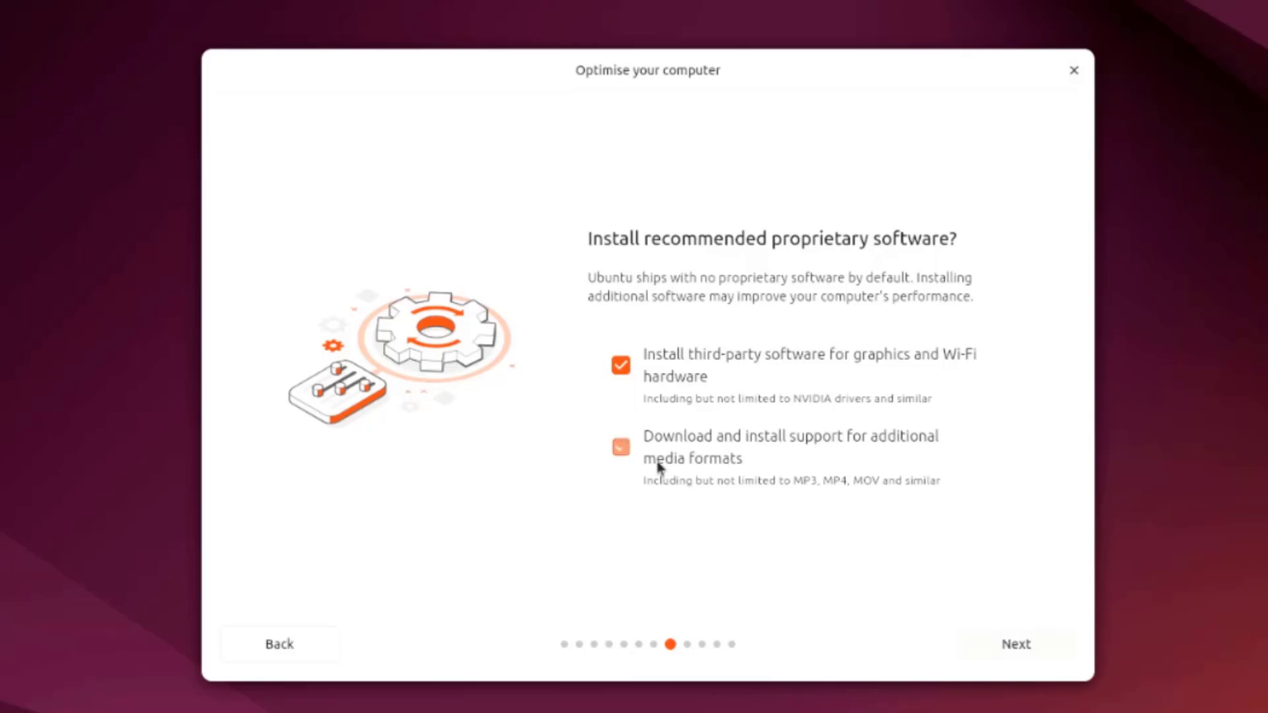
{"action": "left_click", "coordinate": [1032, 643]}
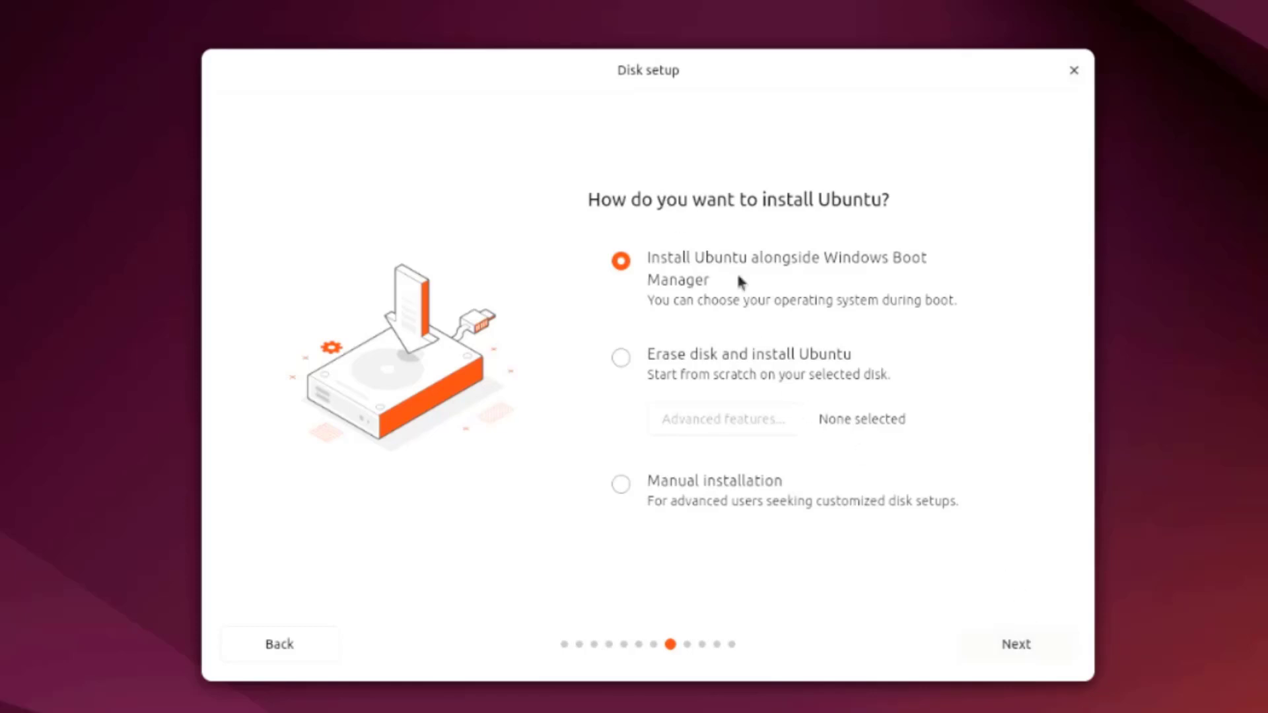
Step: Install alongside Windows Boot Manager, resizing sda3 to give Ubuntu 518.4 GB and Windows 471.1 GB
{"action": "left_click", "coordinate": [1004, 647]}
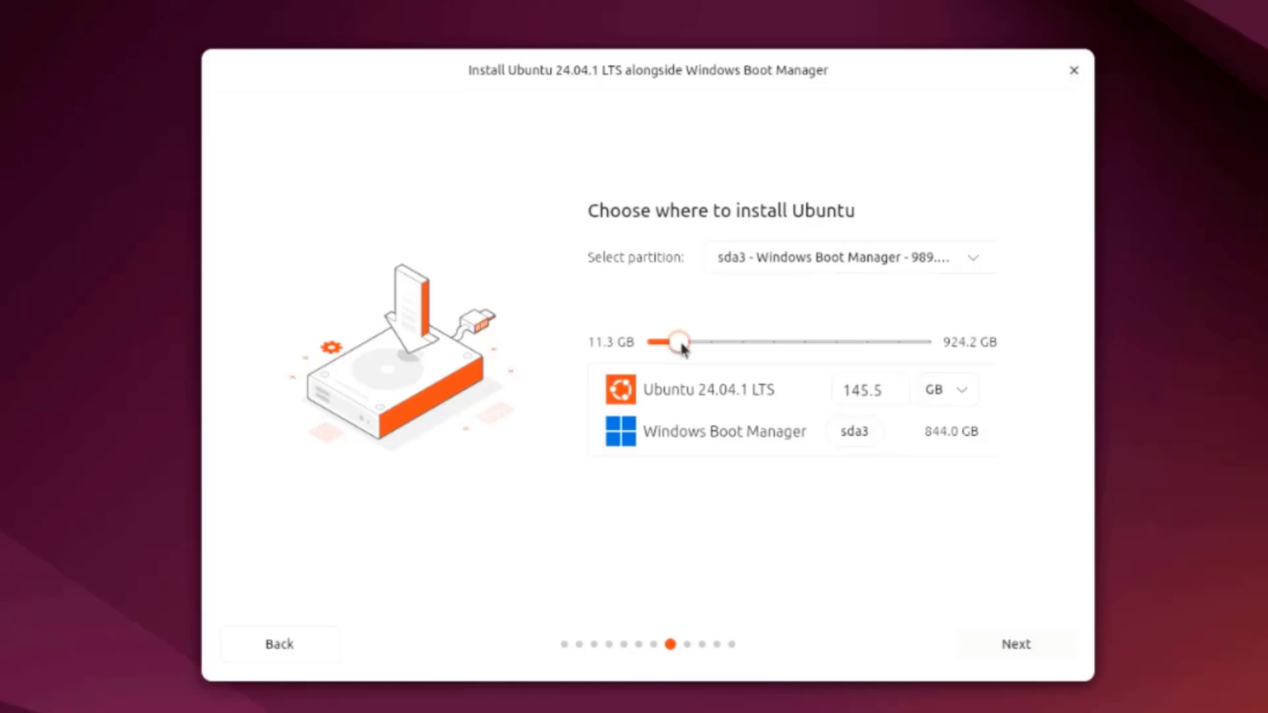
{"action": "left_click_drag", "start_coordinate": [684, 350], "coordinate": [704, 352]}
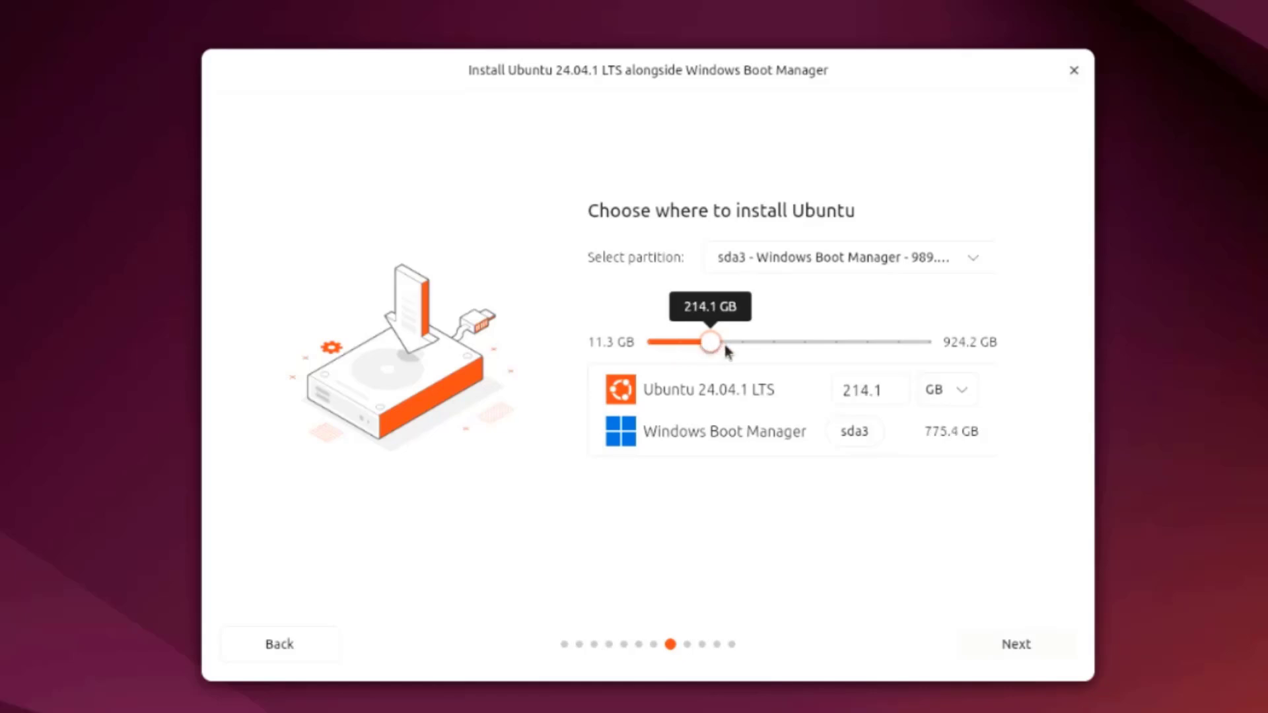
{"action": "left_click_drag", "start_coordinate": [726, 350], "coordinate": [793, 354]}
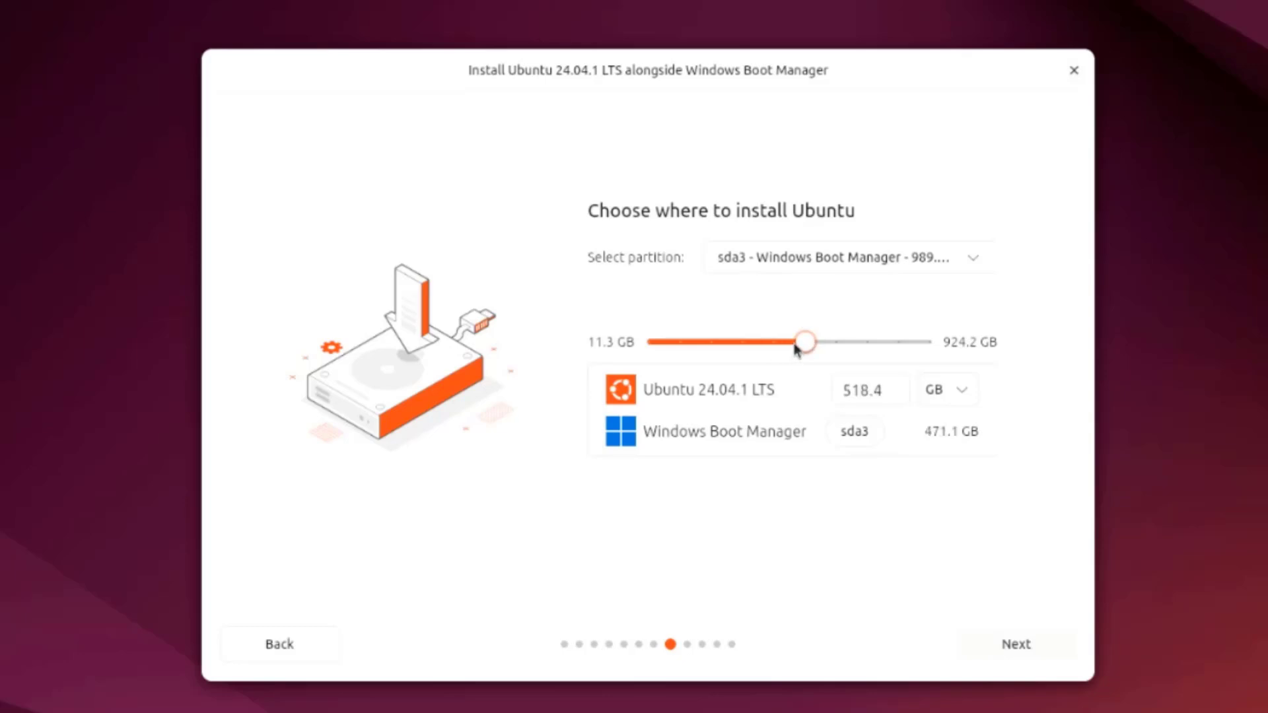
{"action": "left_click", "coordinate": [1026, 654]}
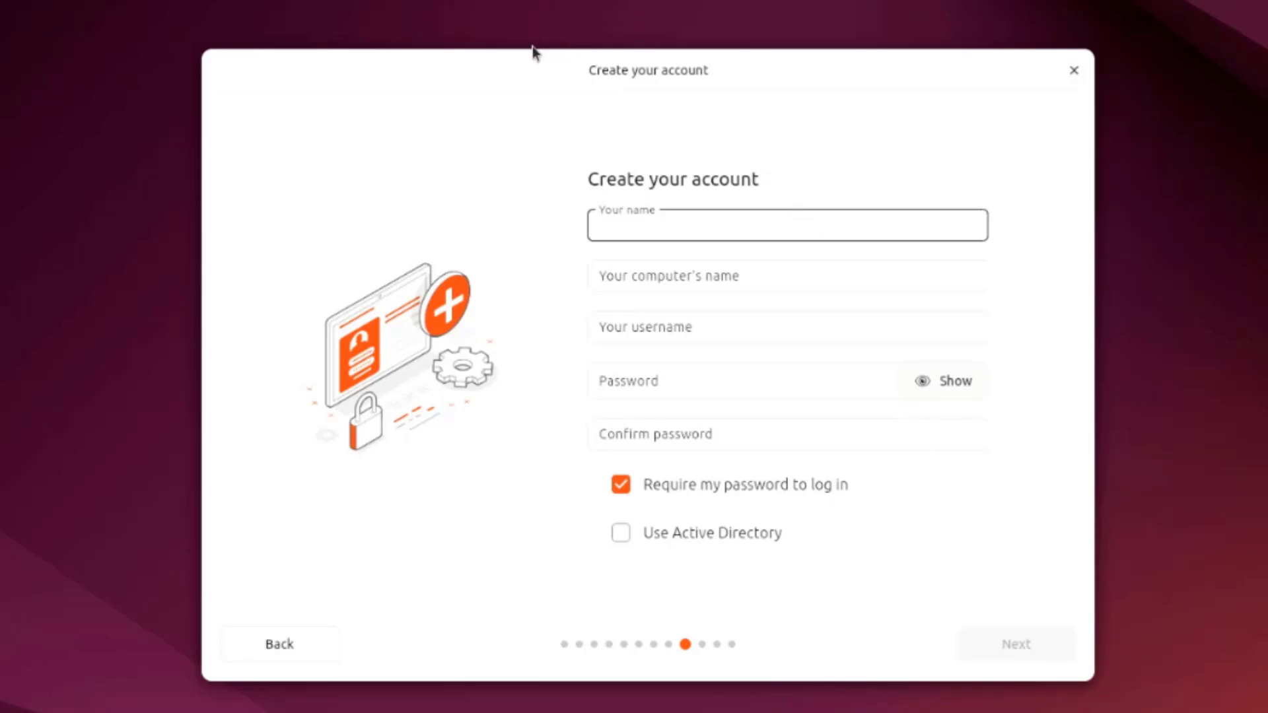
Step: Enter the account holder's name and the same password in both password fields, then continue
{"action": "type", "text": "john"}
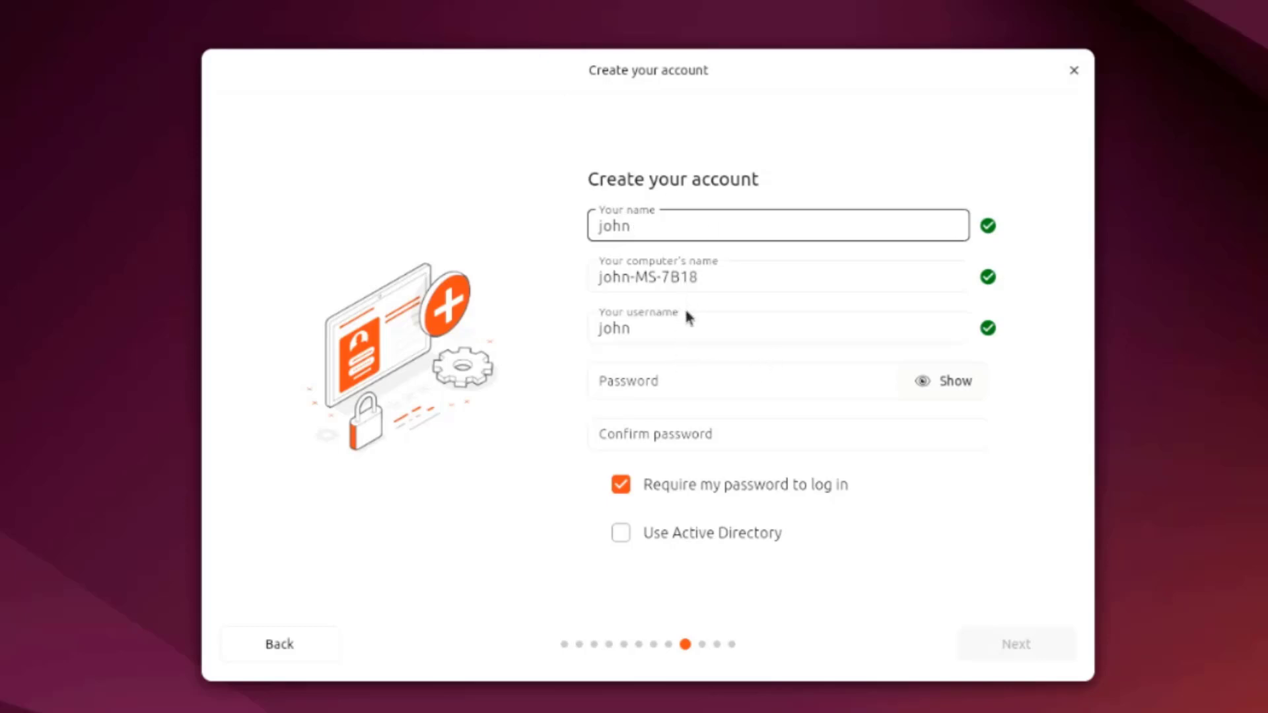
{"action": "left_click", "coordinate": [682, 387]}
{"action": "type", "text": "1"}
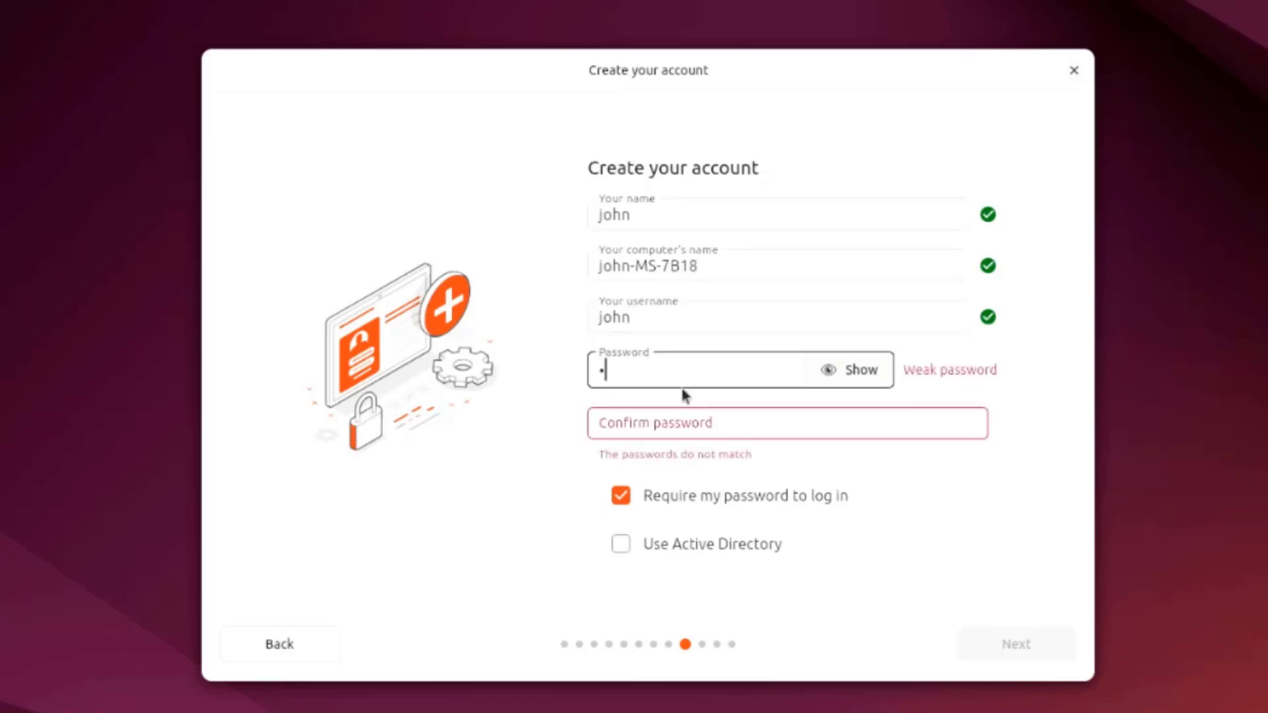
{"action": "type", "text": "234"}
{"action": "left_click", "coordinate": [682, 423]}
{"action": "type", "text": "1234"}
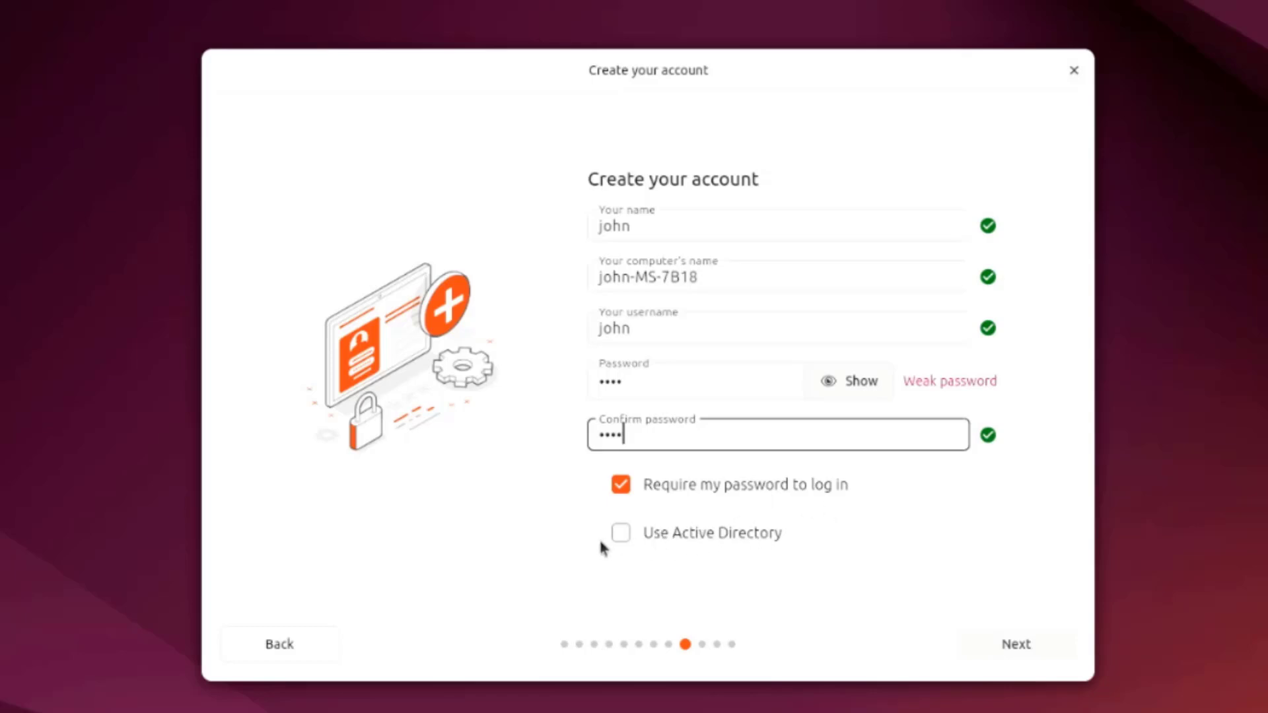
{"action": "left_click", "coordinate": [984, 649]}
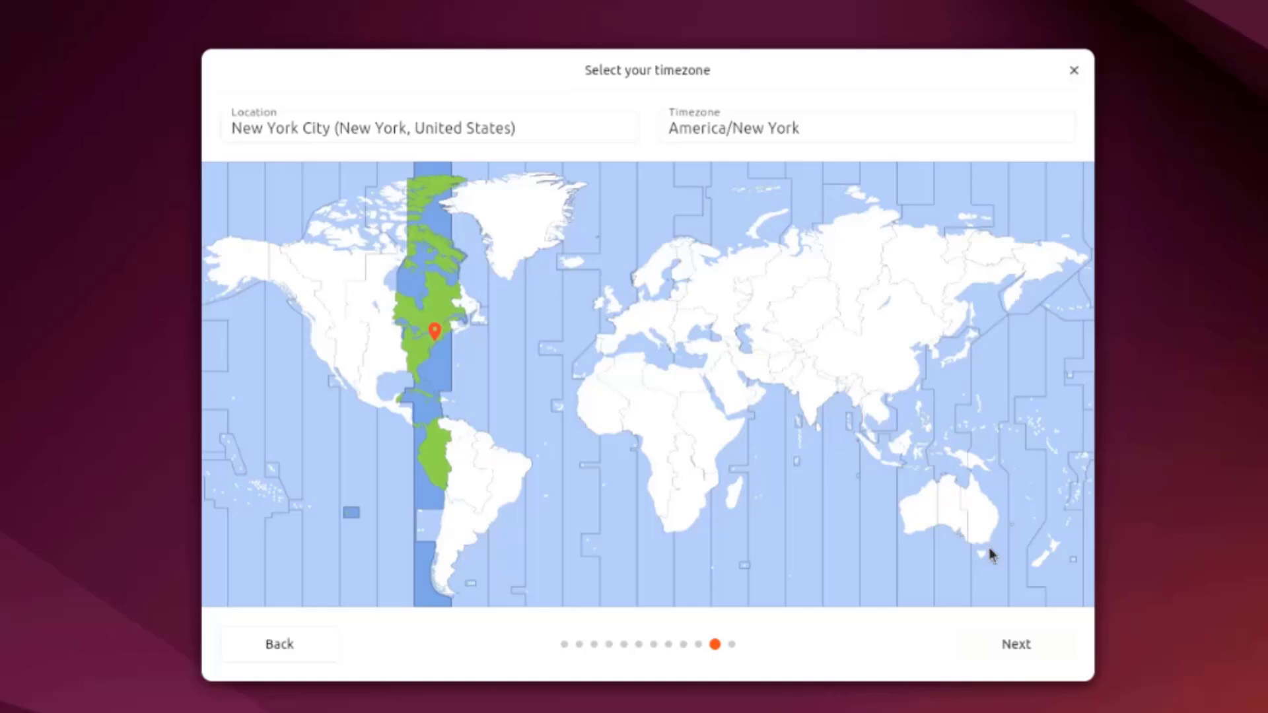
Step: Accept the America/New York timezone and install Ubuntu 24.04.1 LTS with the reviewed choices
{"action": "left_click", "coordinate": [1018, 639]}
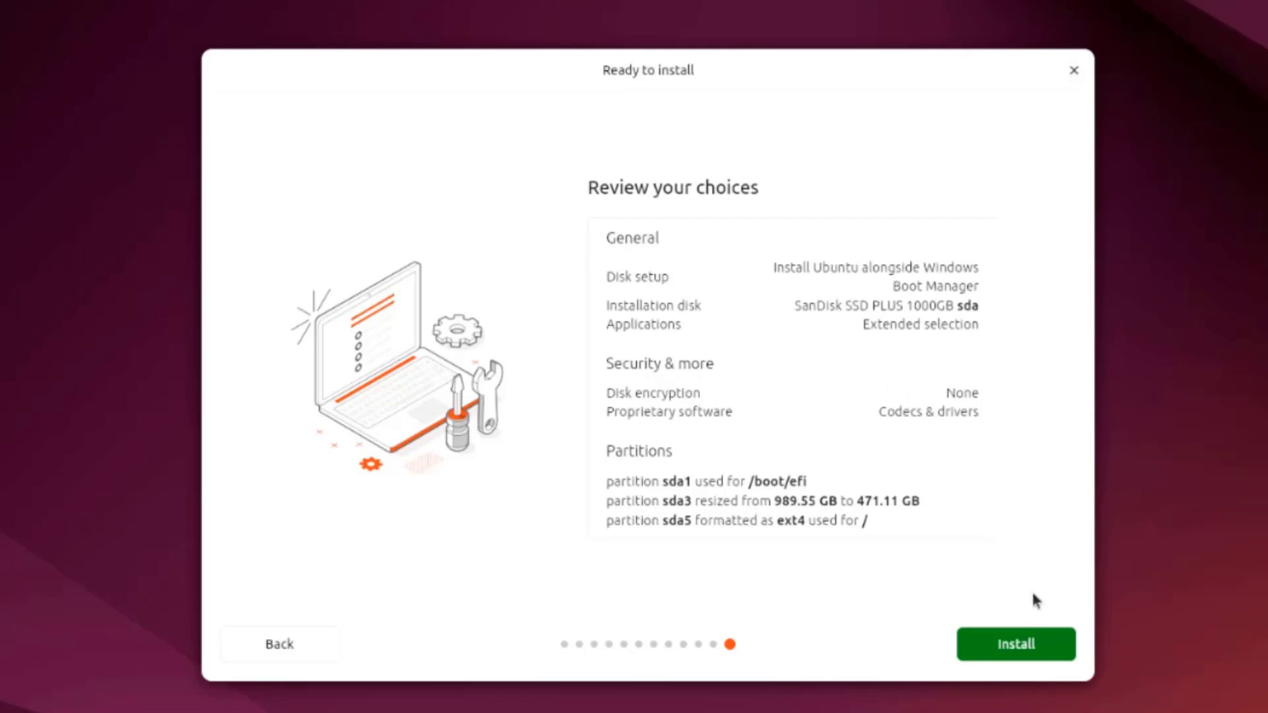
{"action": "left_click", "coordinate": [1015, 645]}
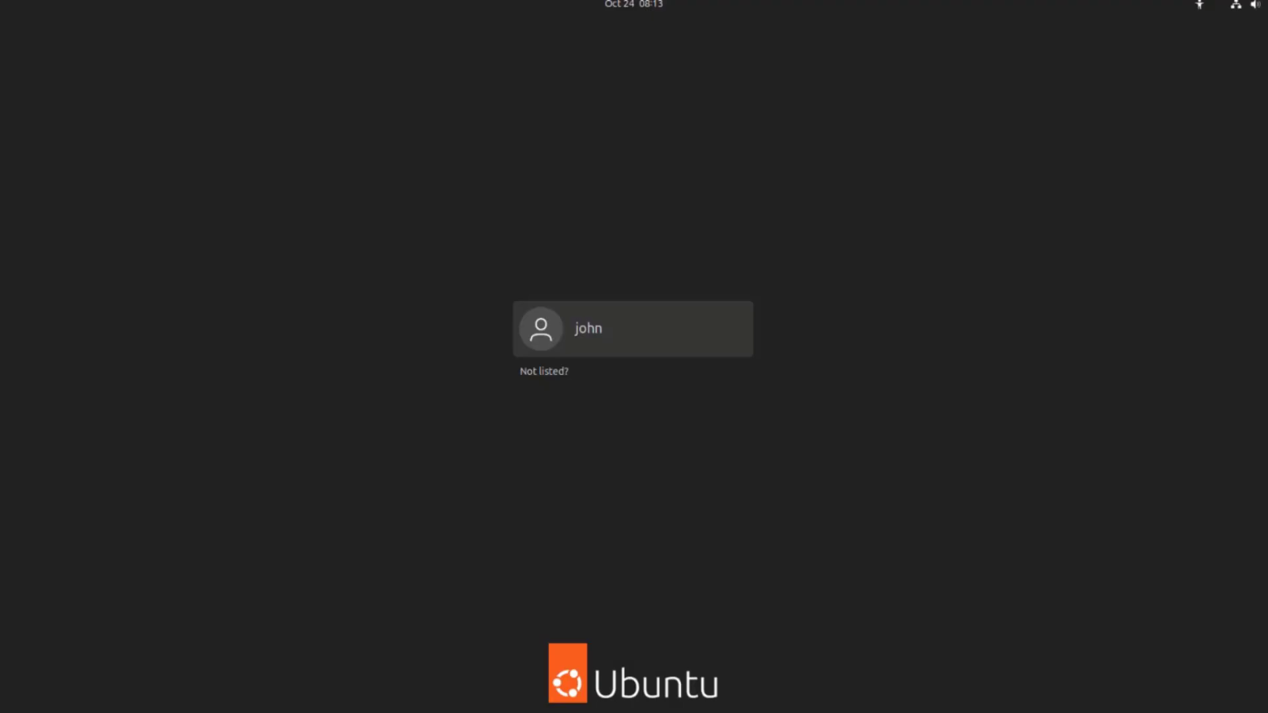
Step: Log in as the new user, view the available Wi-Fi networks, and bring up the app grid
{"action": "left_click", "coordinate": [583, 328]}
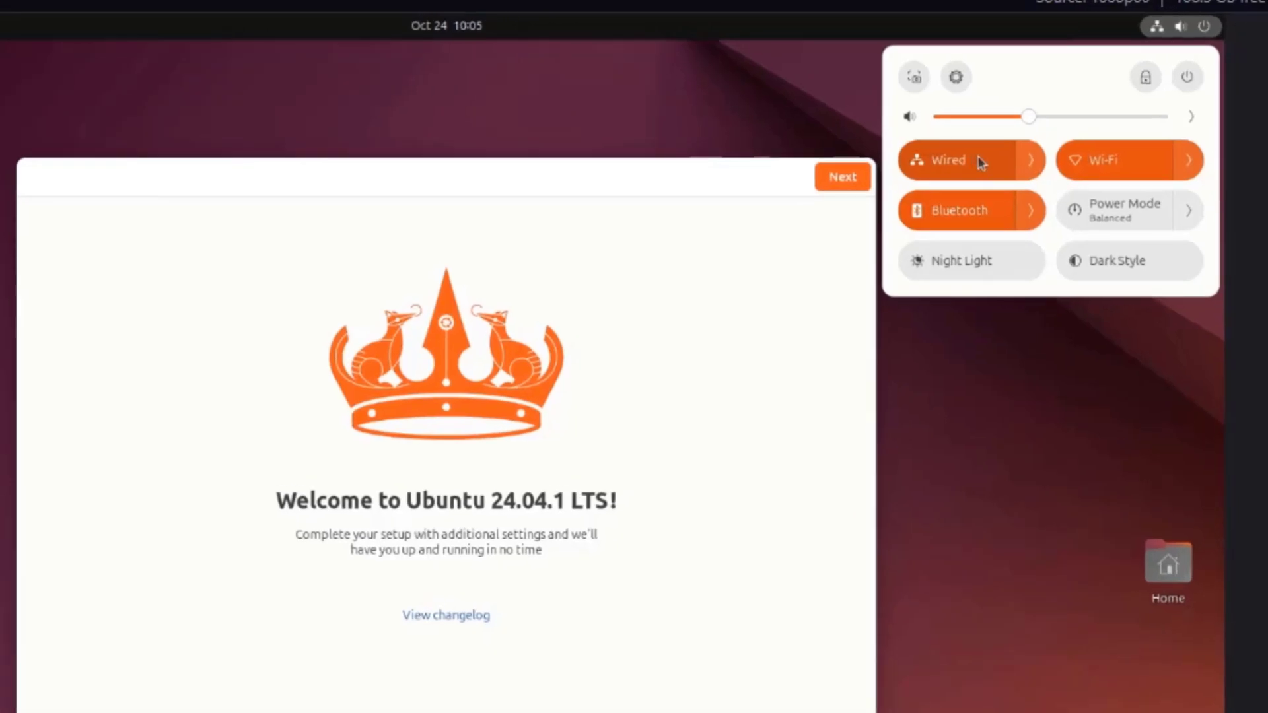
{"action": "left_click", "coordinate": [1188, 160]}
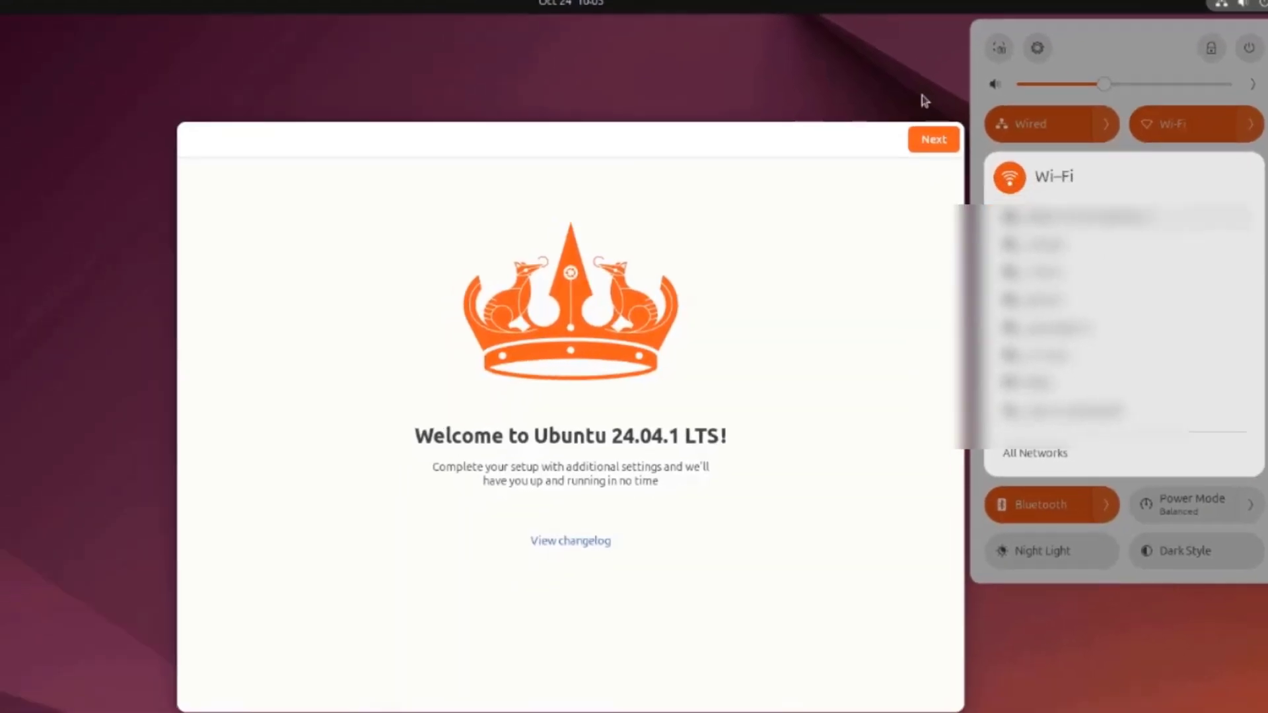
{"action": "key", "text": "super+a"}
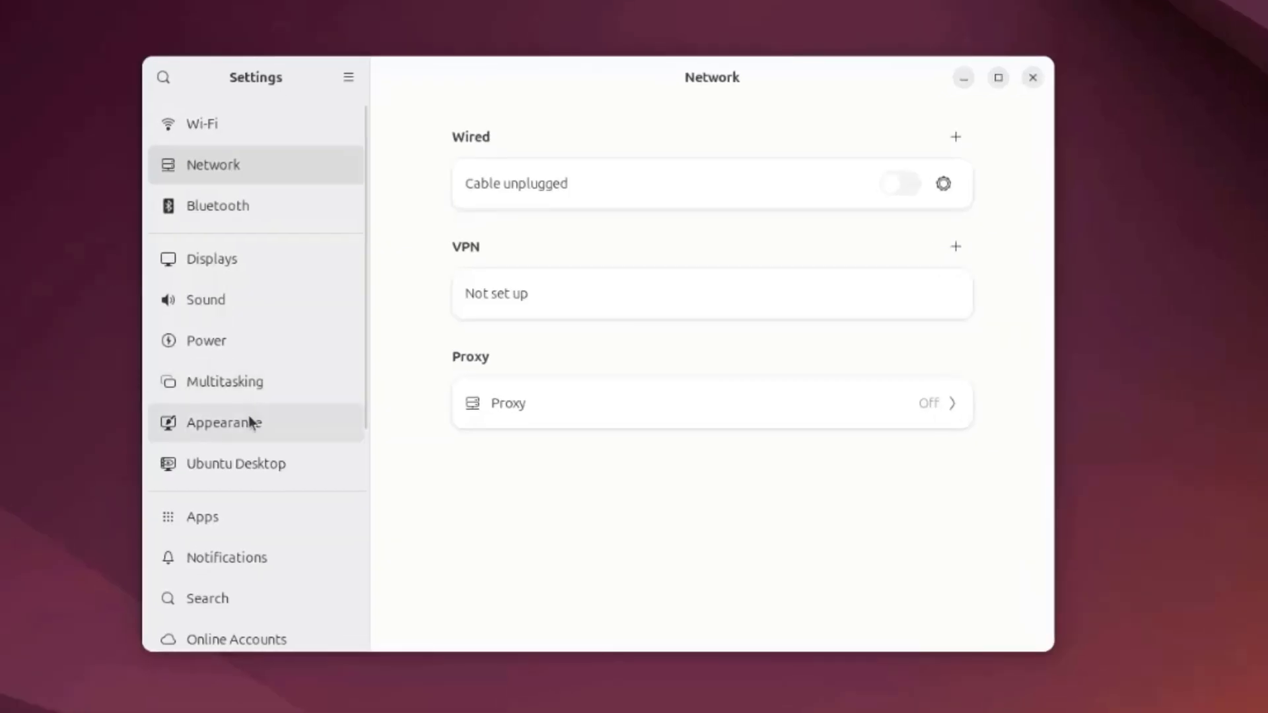
Step: Set the blue lake wallpaper as the desktop background and apply the Dark style in Appearance
{"action": "left_click", "coordinate": [251, 423]}
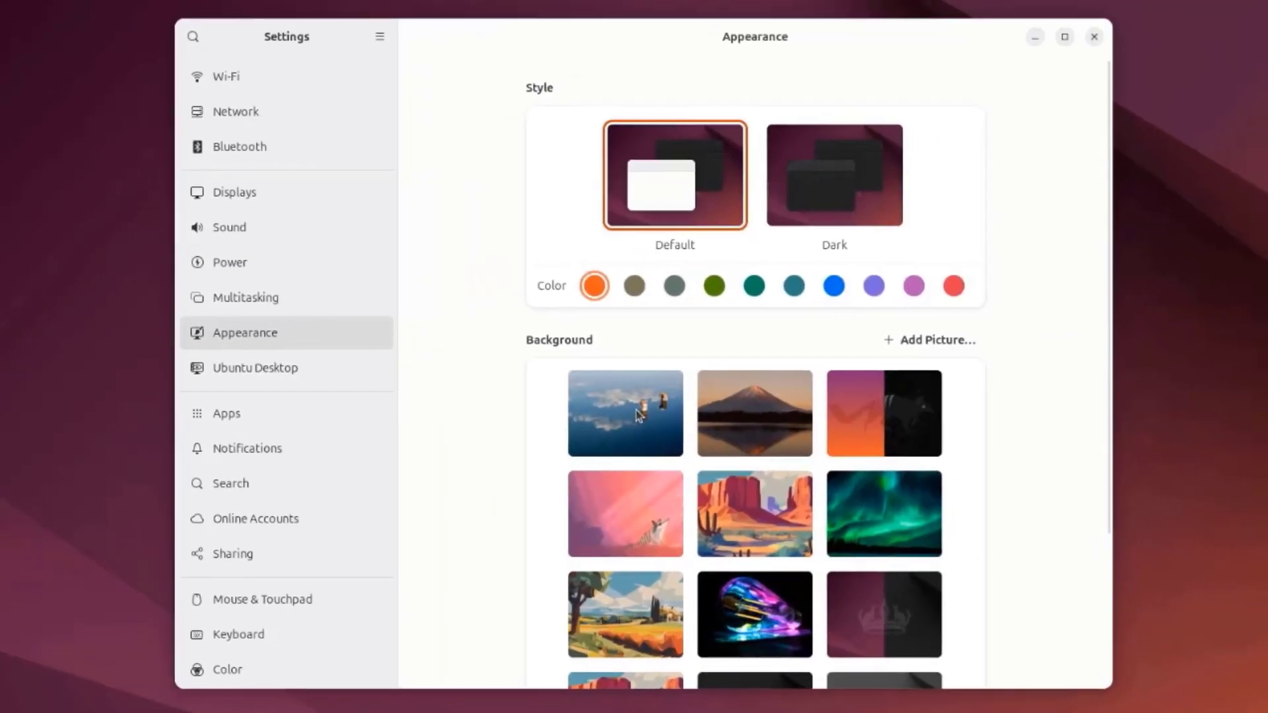
{"action": "left_click", "coordinate": [638, 415]}
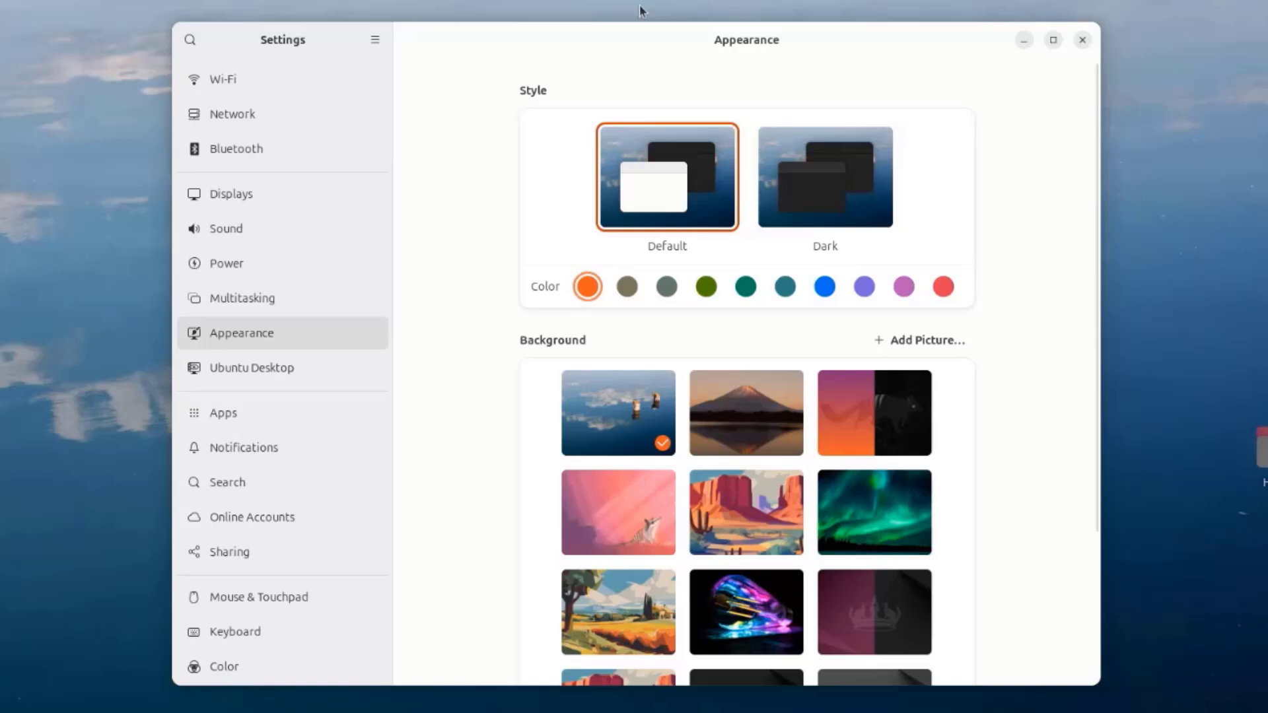
{"action": "left_click_drag", "start_coordinate": [621, 36], "coordinate": [597, 75]}
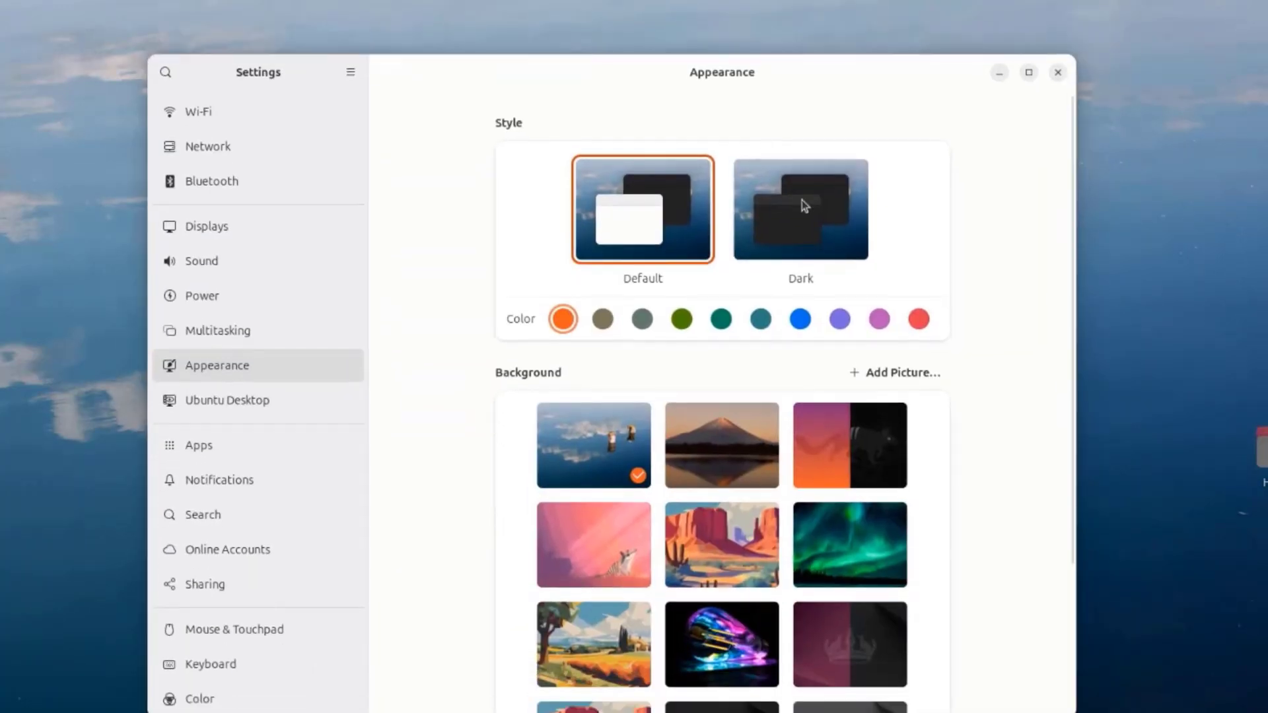
{"action": "left_click", "coordinate": [833, 226]}
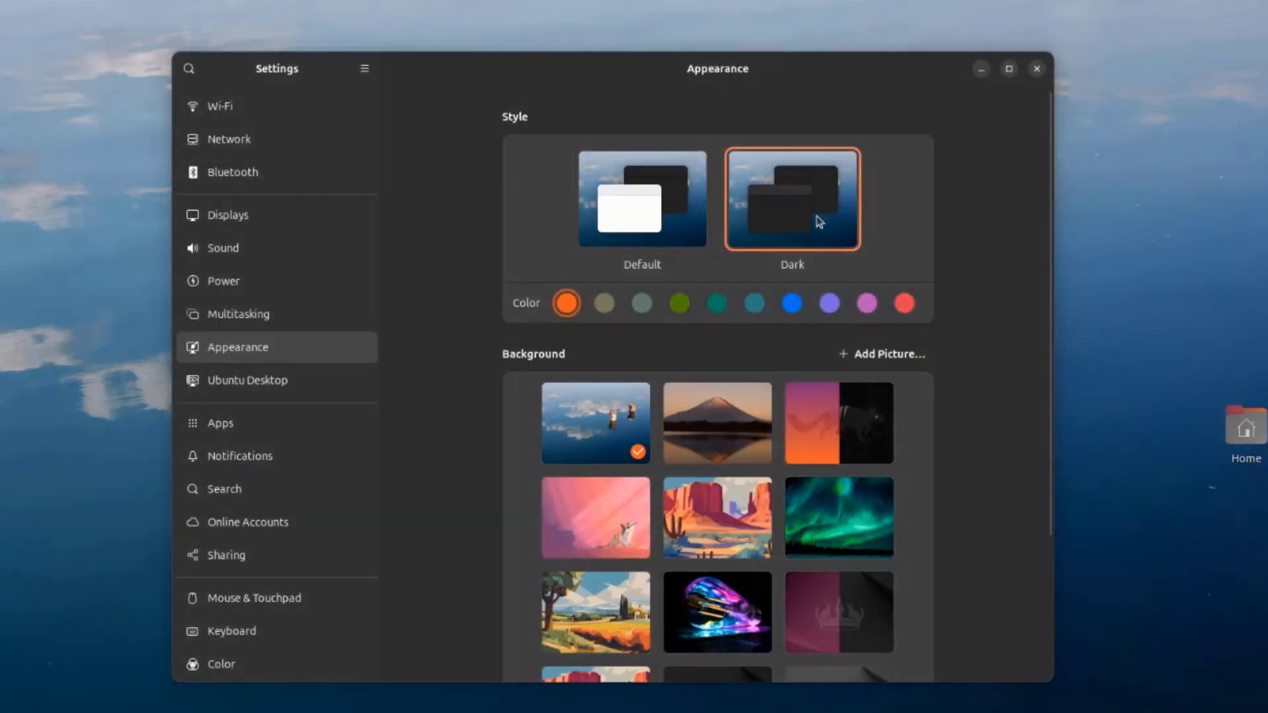
{"action": "left_click_drag", "start_coordinate": [651, 85], "coordinate": [649, 54]}
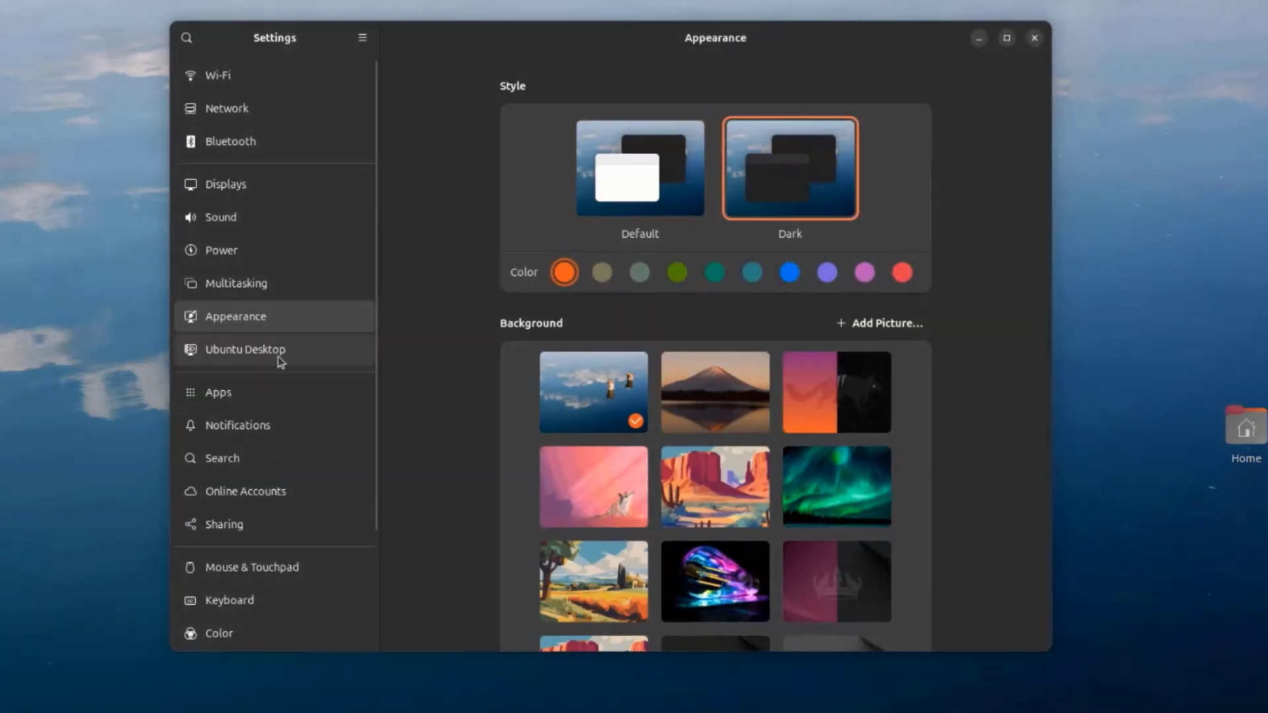
Step: In Ubuntu Desktop settings, set the dock Position on Screen to Bottom and turn Panel Mode off
{"action": "left_click", "coordinate": [280, 360]}
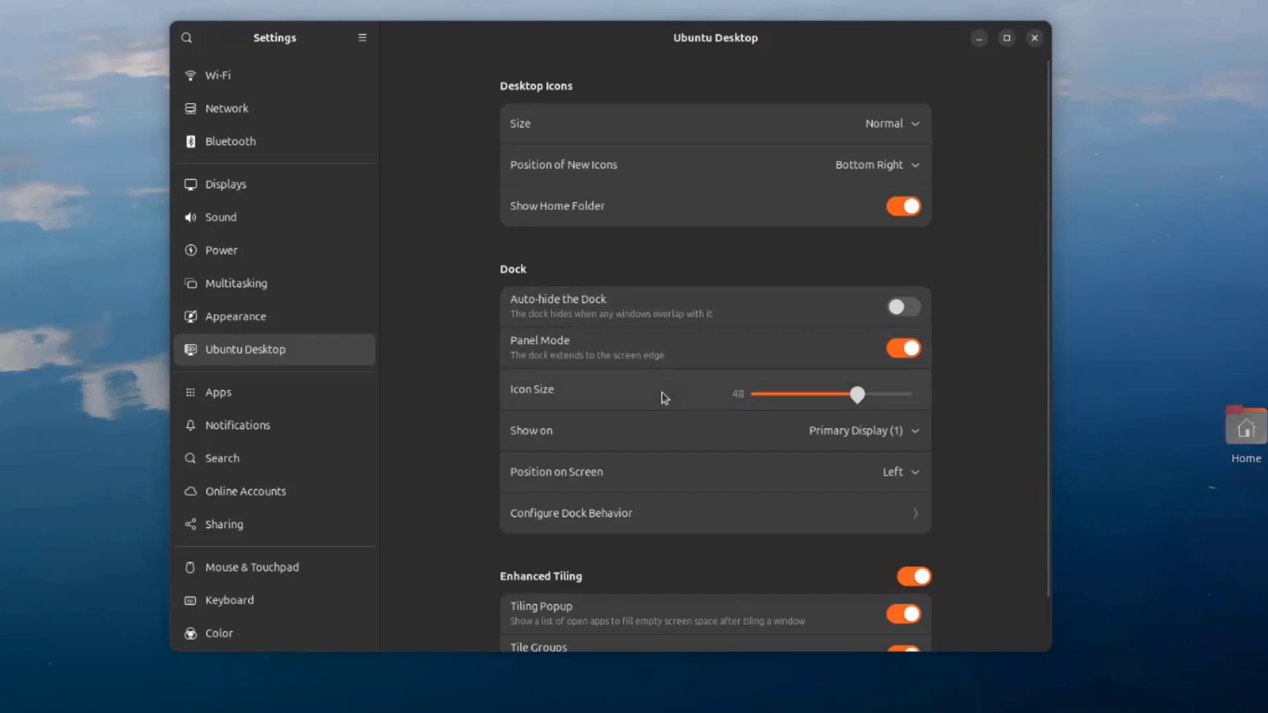
{"action": "scroll", "coordinate": [667, 398], "scroll_direction": "down", "scroll_amount": 2}
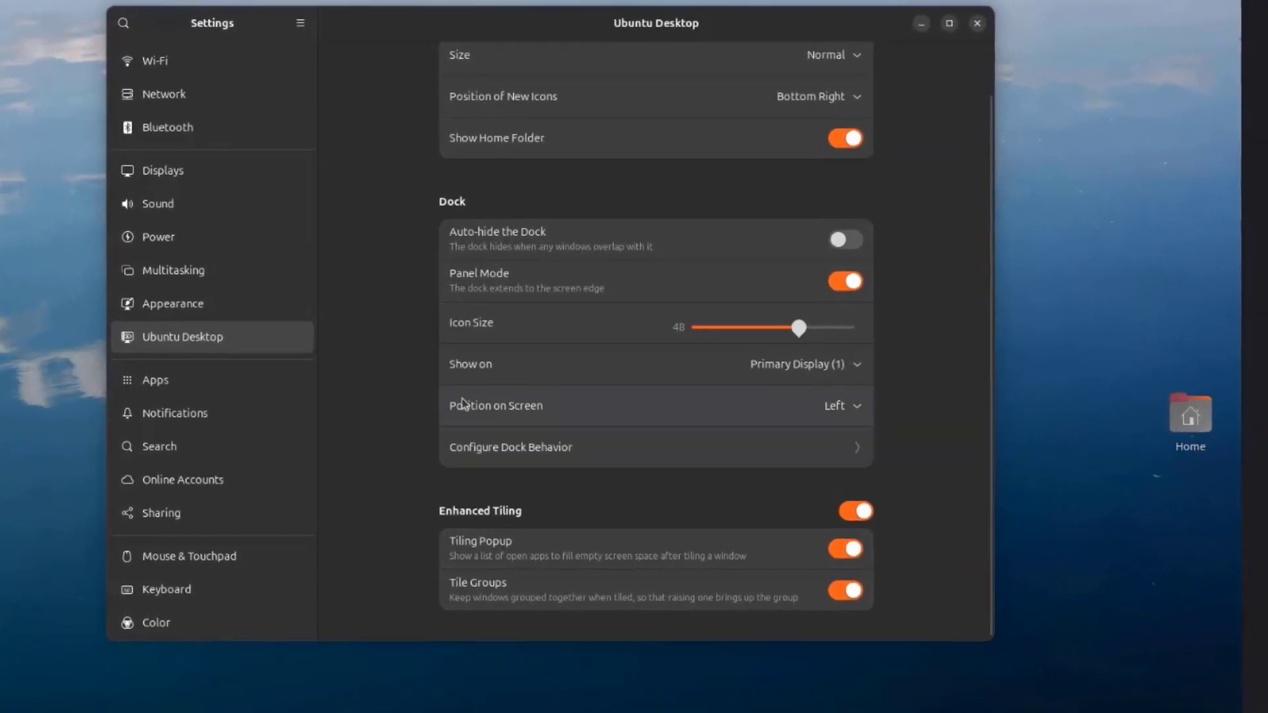
{"action": "left_click", "coordinate": [857, 410]}
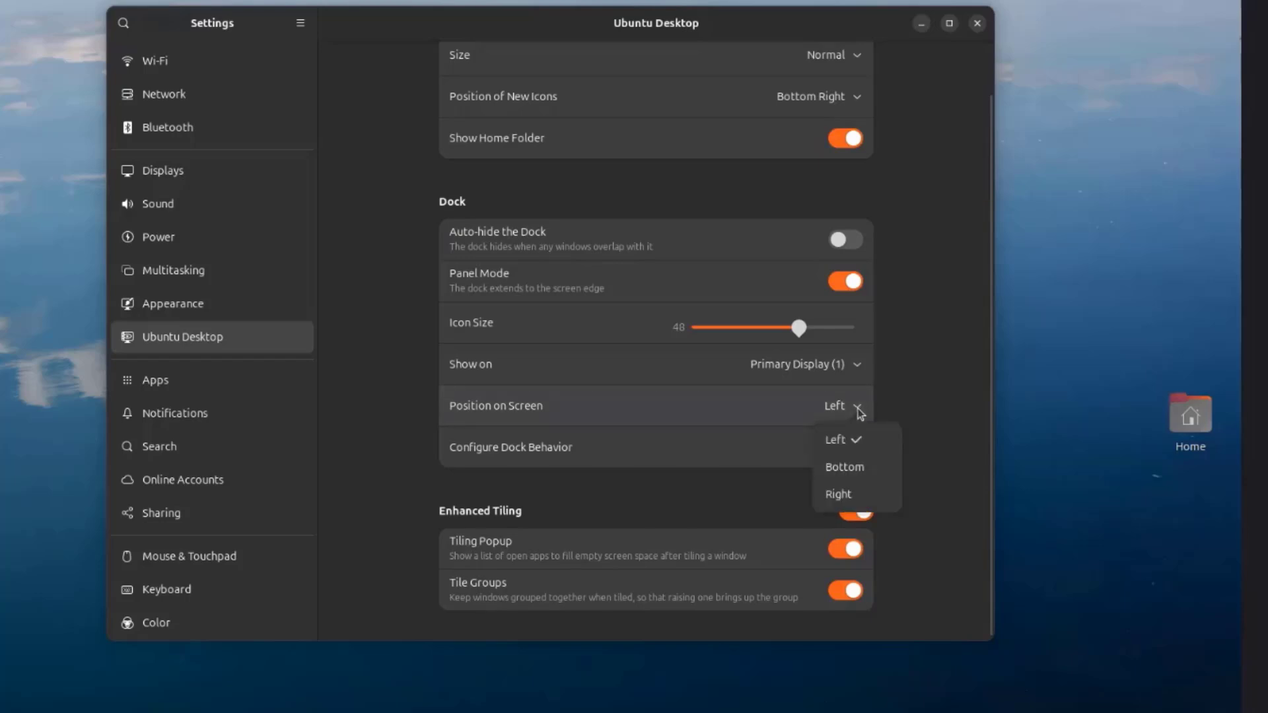
{"action": "left_click", "coordinate": [859, 467]}
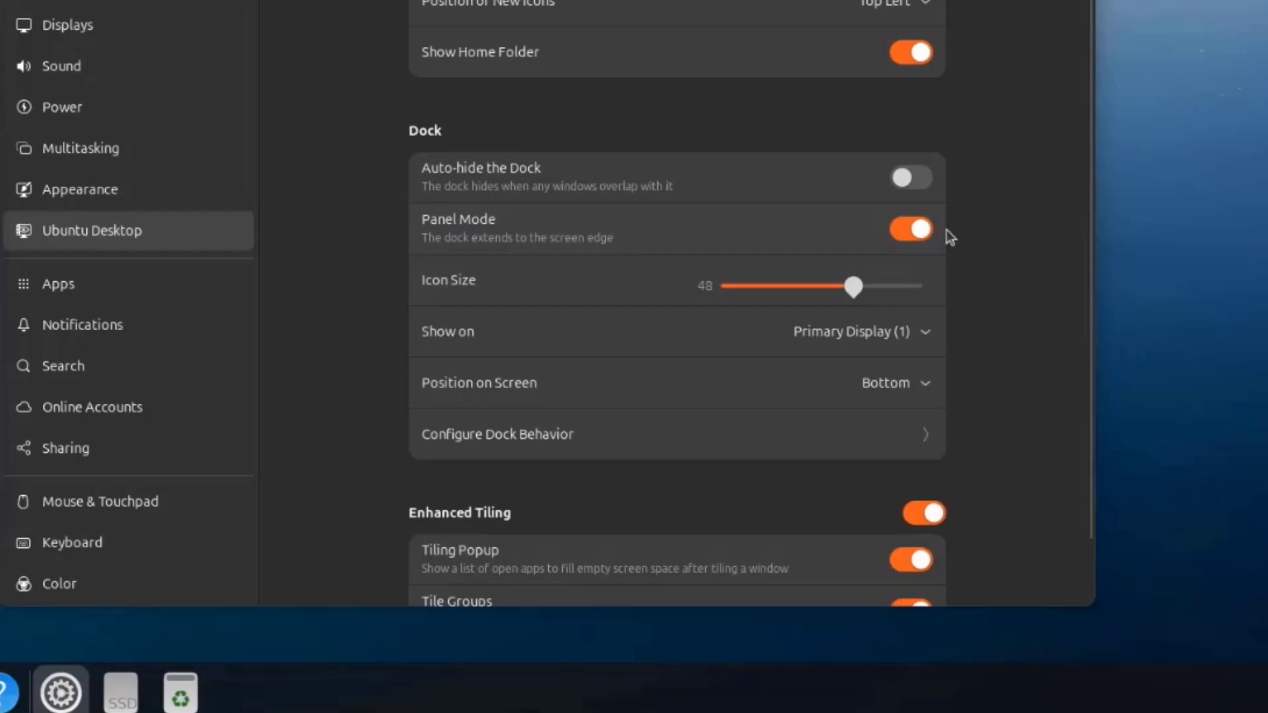
{"action": "left_click", "coordinate": [914, 231]}
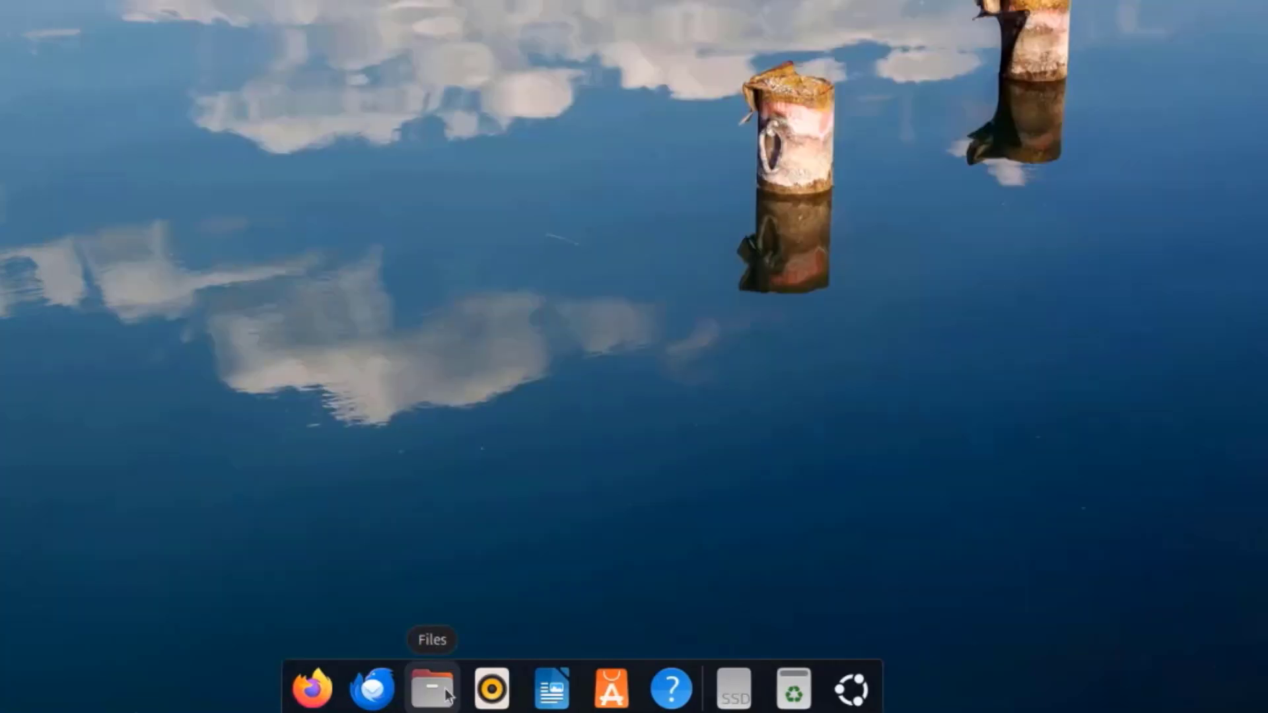
Step: Open the Appearance settings through the desktop's change-background option
{"action": "left_click", "coordinate": [446, 695]}
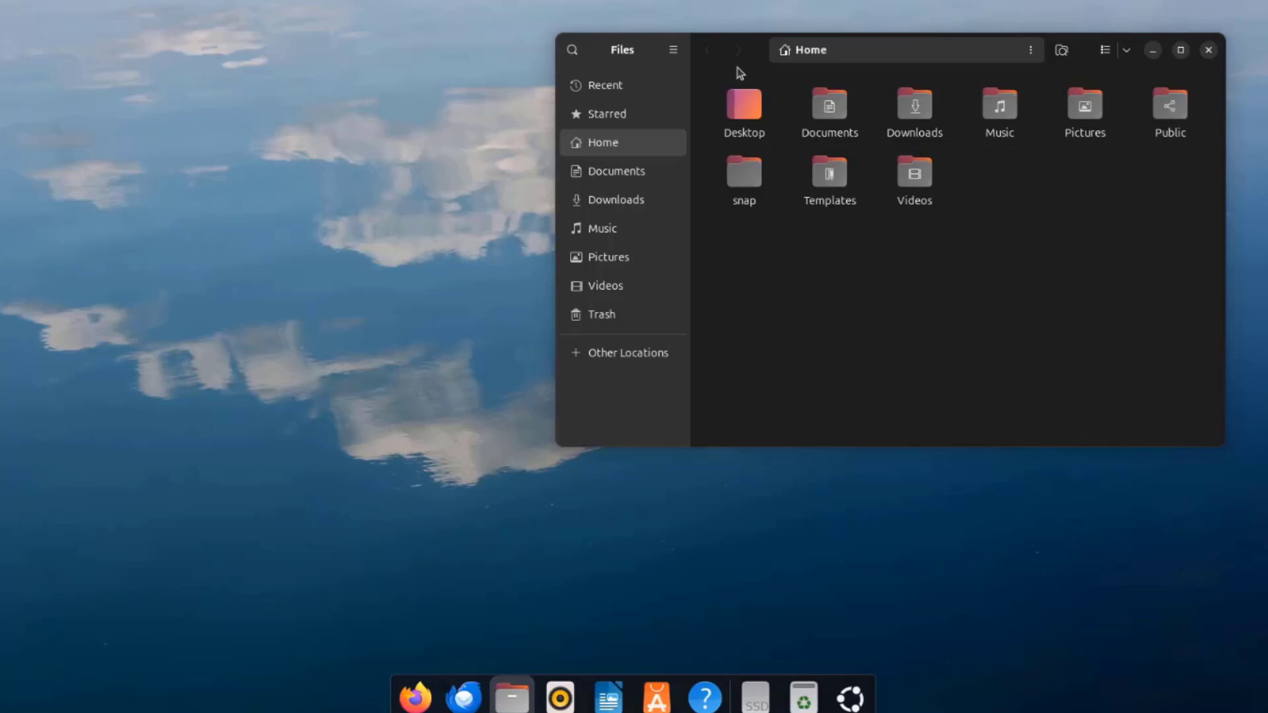
{"action": "right_click", "coordinate": [264, 114]}
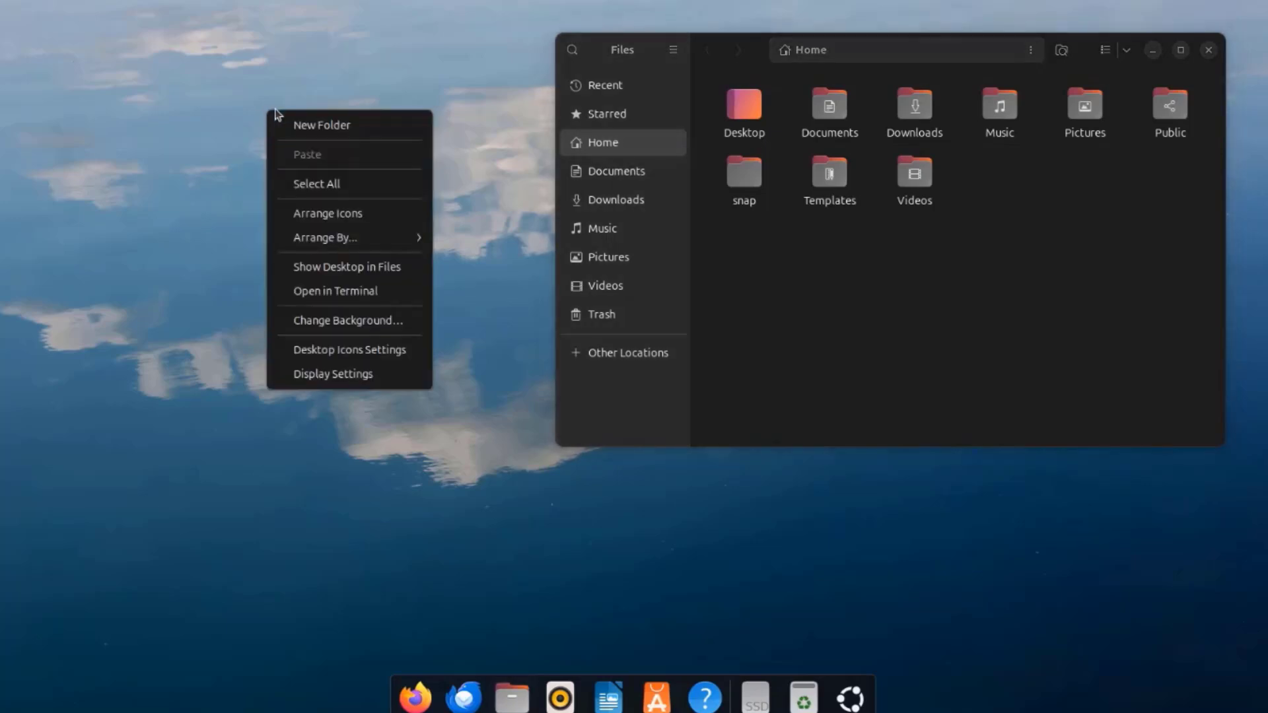
{"action": "left_click", "coordinate": [354, 320]}
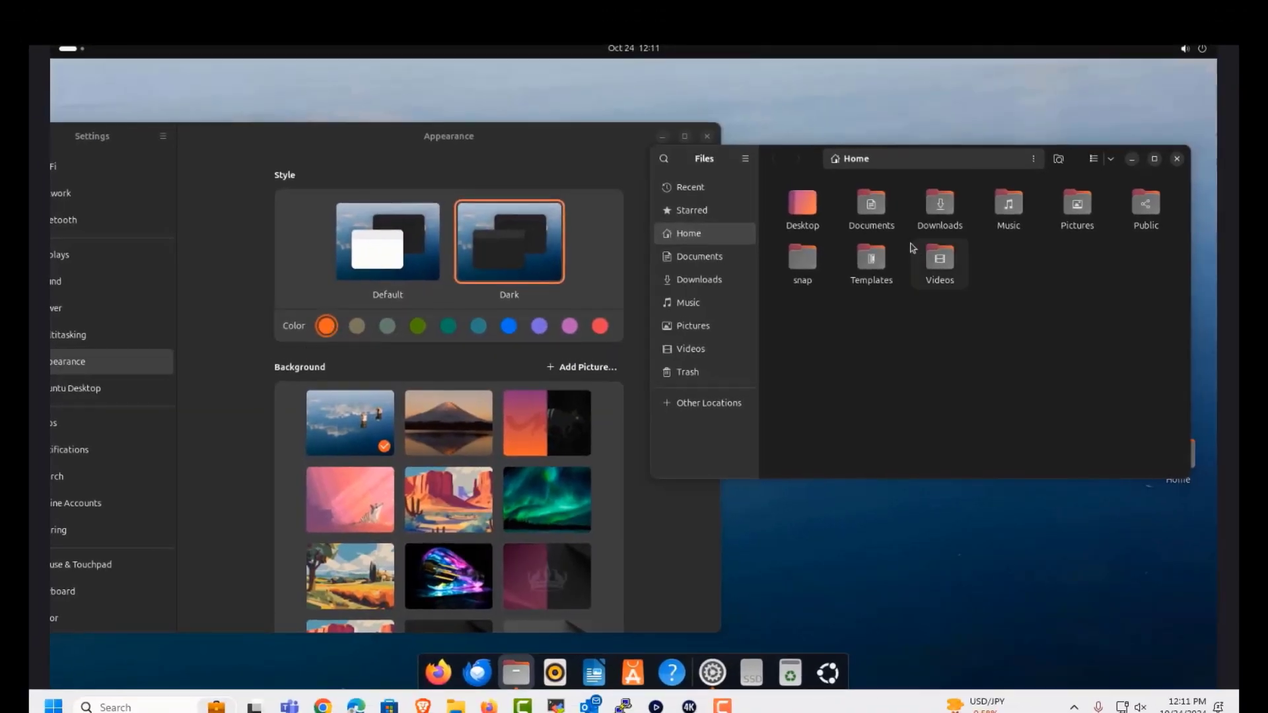
Step: Try accent colours grey, green, teal, dark cyan, blue and purple, ending on red
{"action": "left_click", "coordinate": [390, 328]}
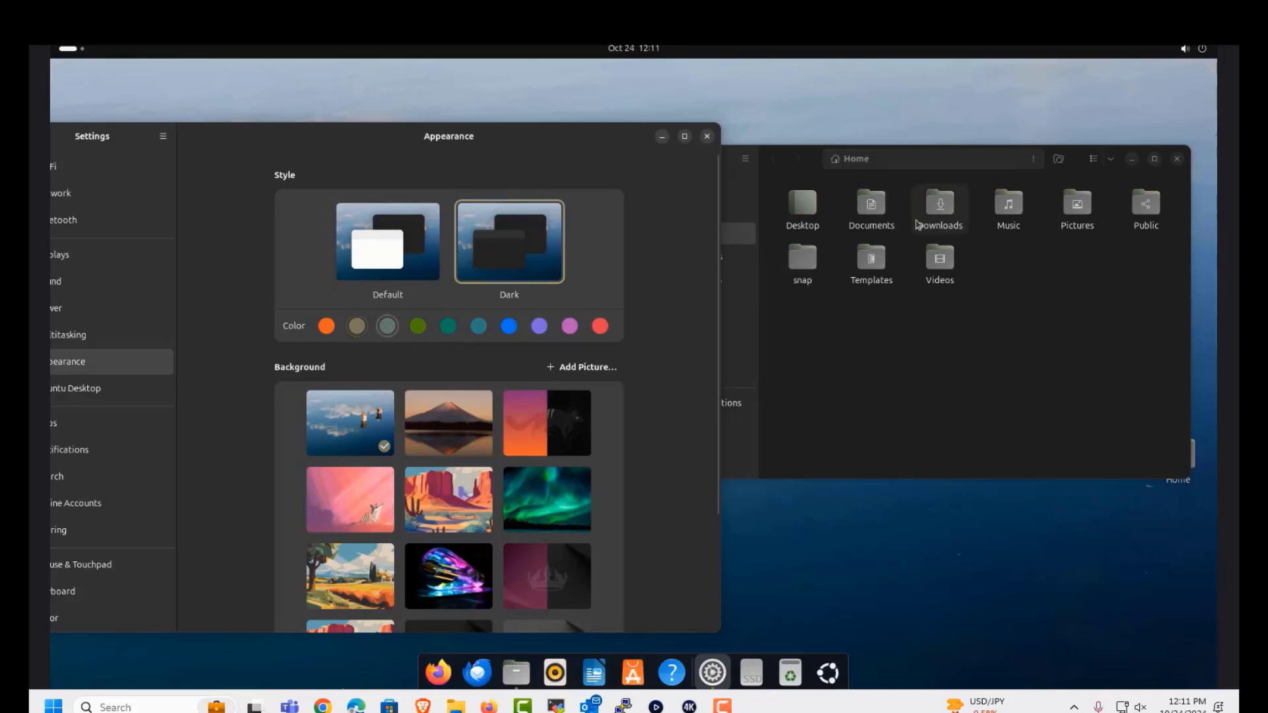
{"action": "left_click", "coordinate": [418, 327]}
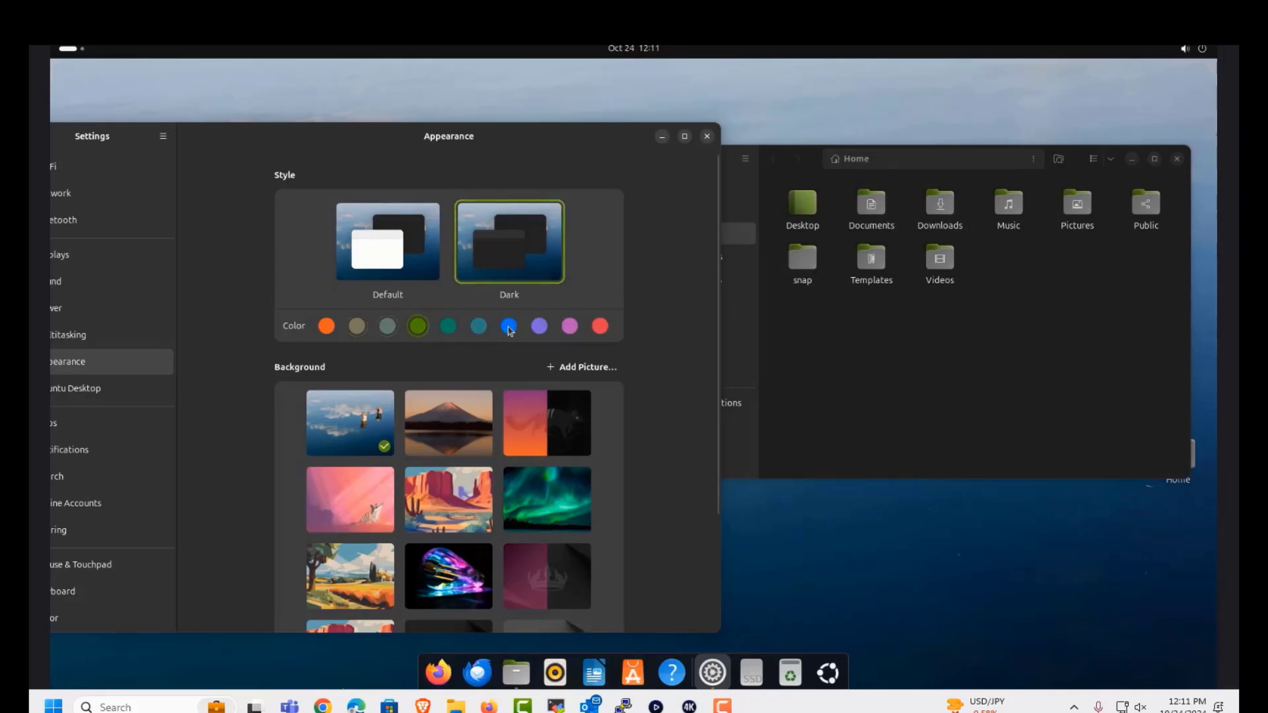
{"action": "left_click", "coordinate": [448, 326]}
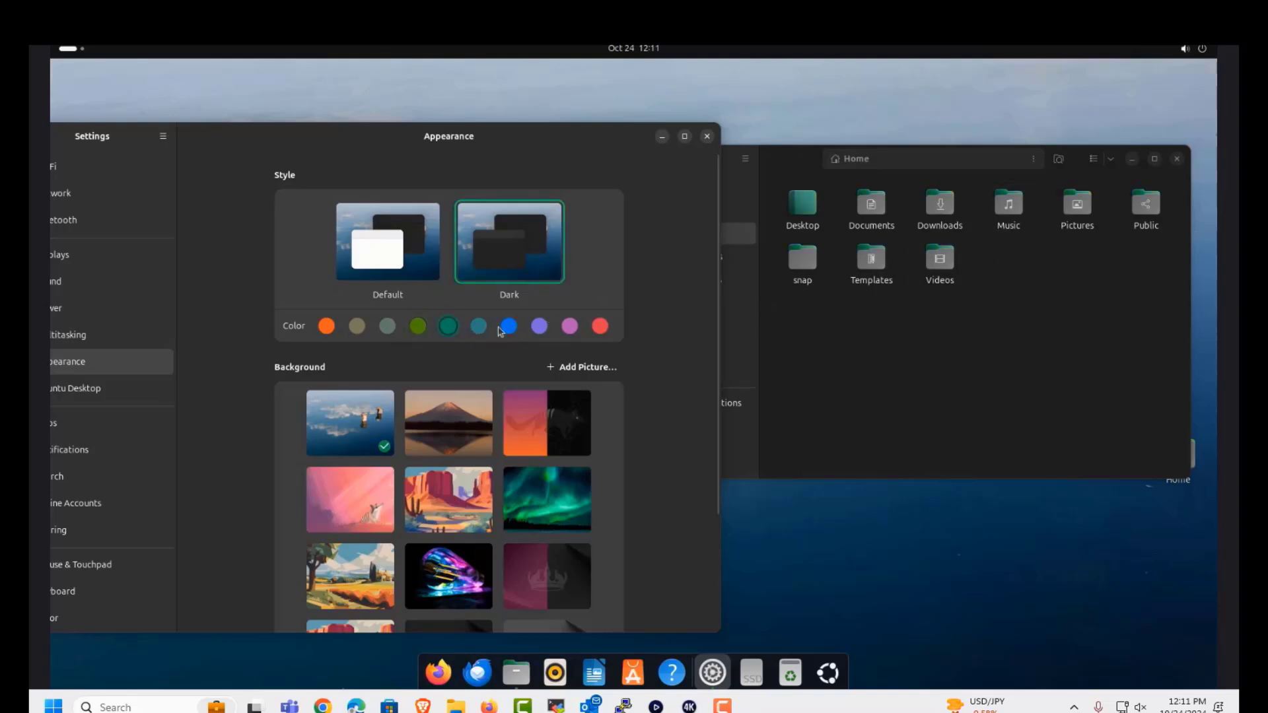
{"action": "left_click", "coordinate": [480, 327]}
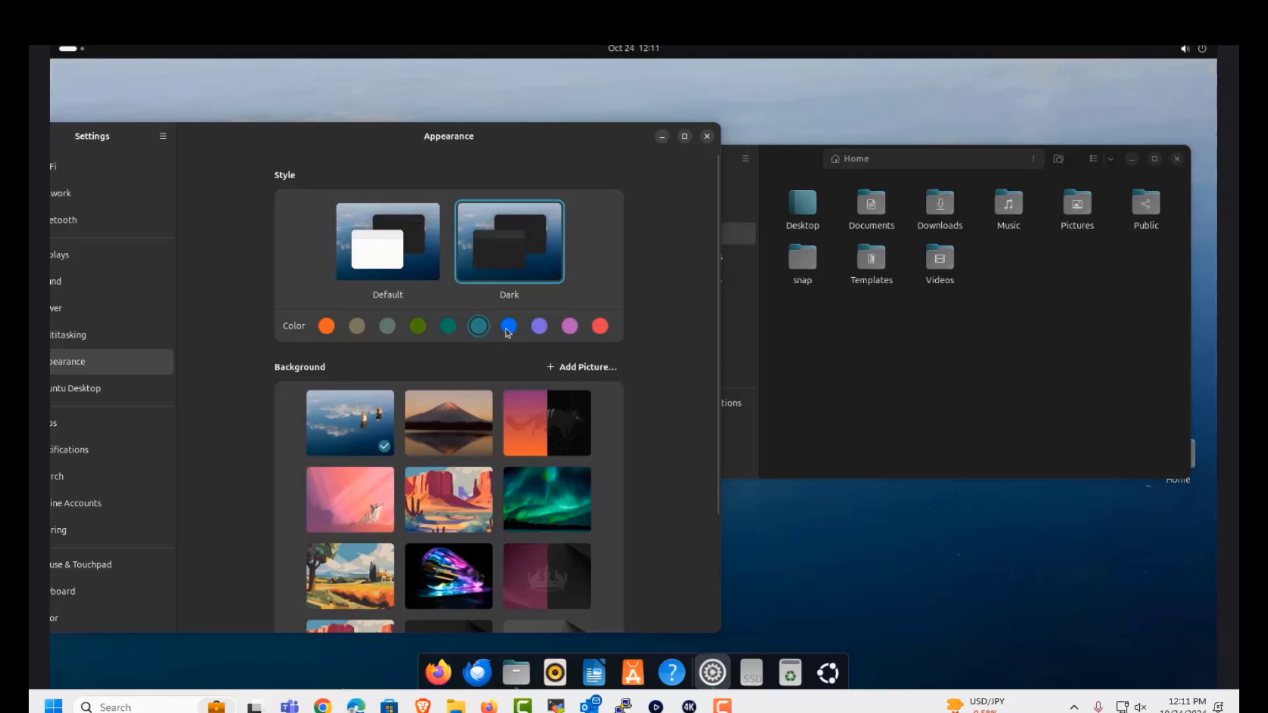
{"action": "left_click", "coordinate": [507, 327]}
{"action": "left_click", "coordinate": [546, 330]}
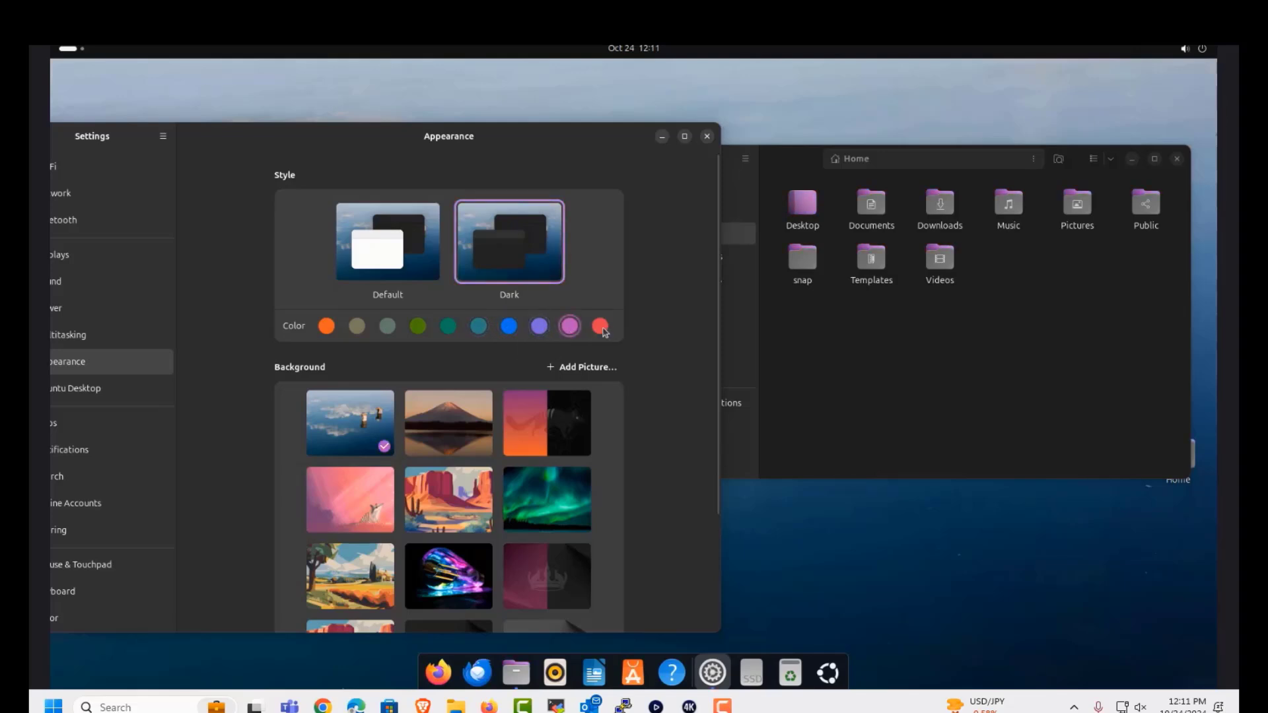
{"action": "left_click", "coordinate": [600, 326]}
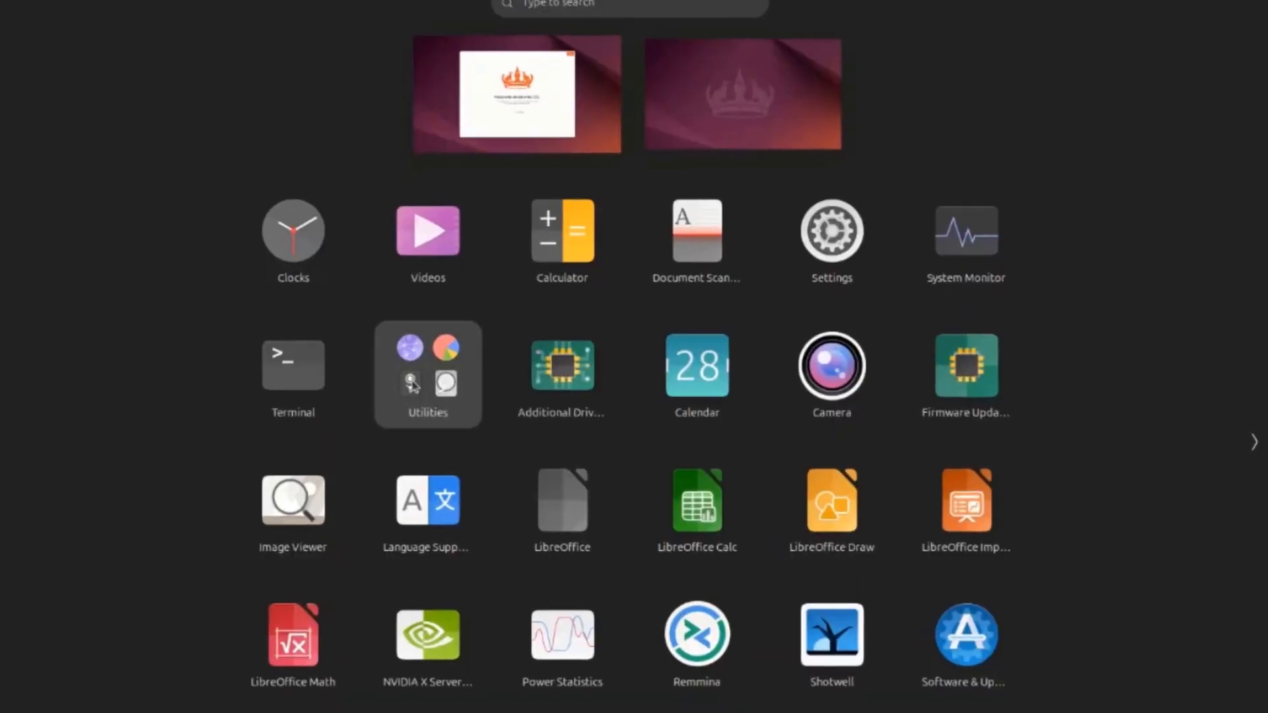
Step: Launch Disks from the Utilities group and select the 1.0 TB disk
{"action": "left_click", "coordinate": [404, 361]}
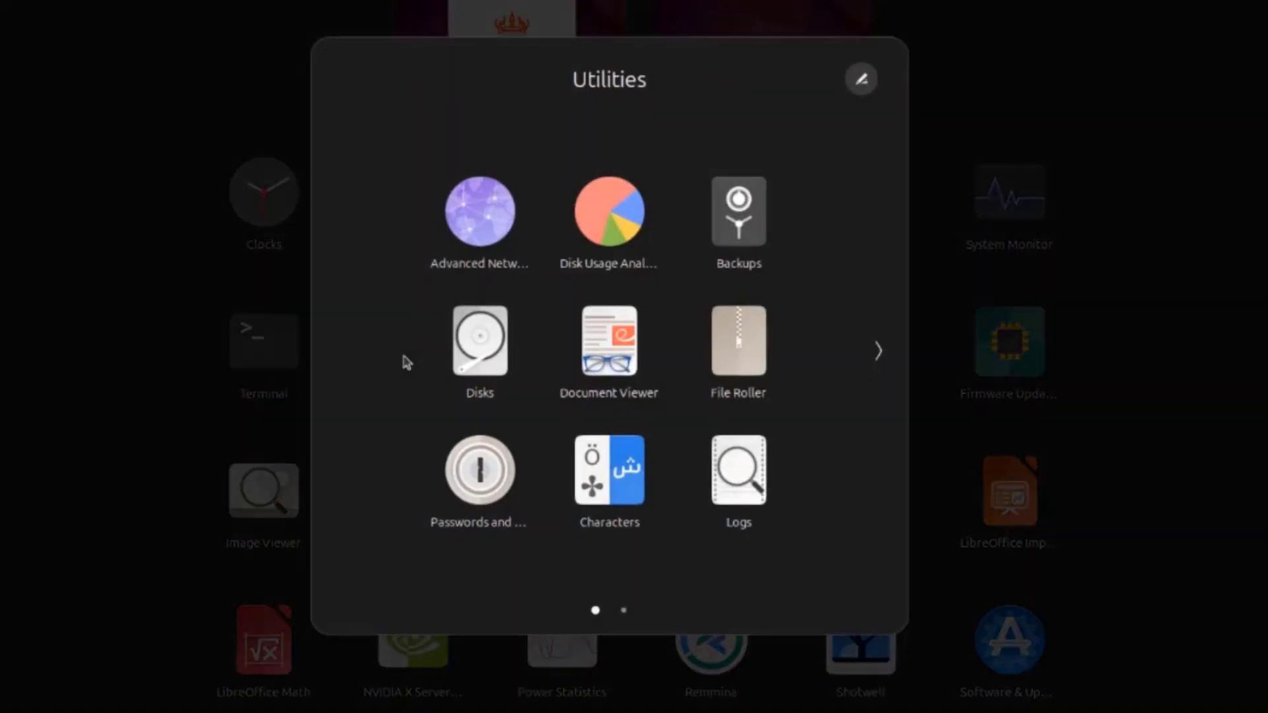
{"action": "left_click", "coordinate": [472, 351]}
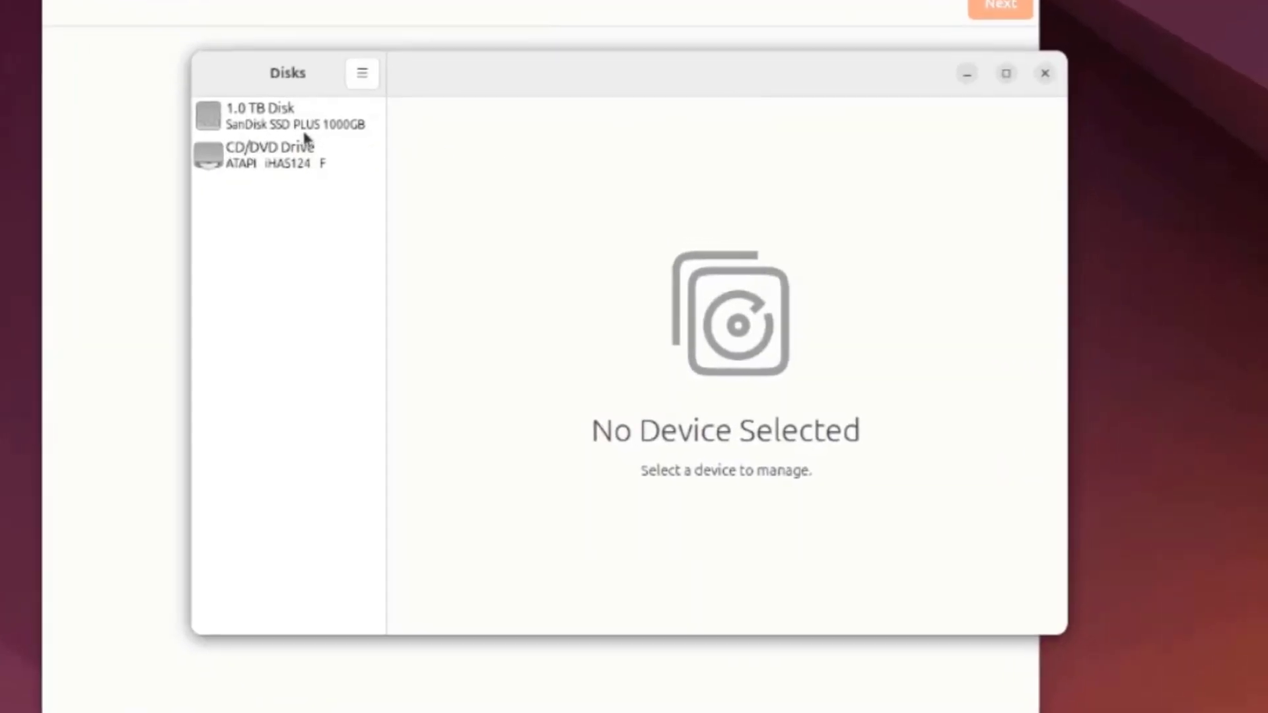
{"action": "left_click", "coordinate": [300, 124]}
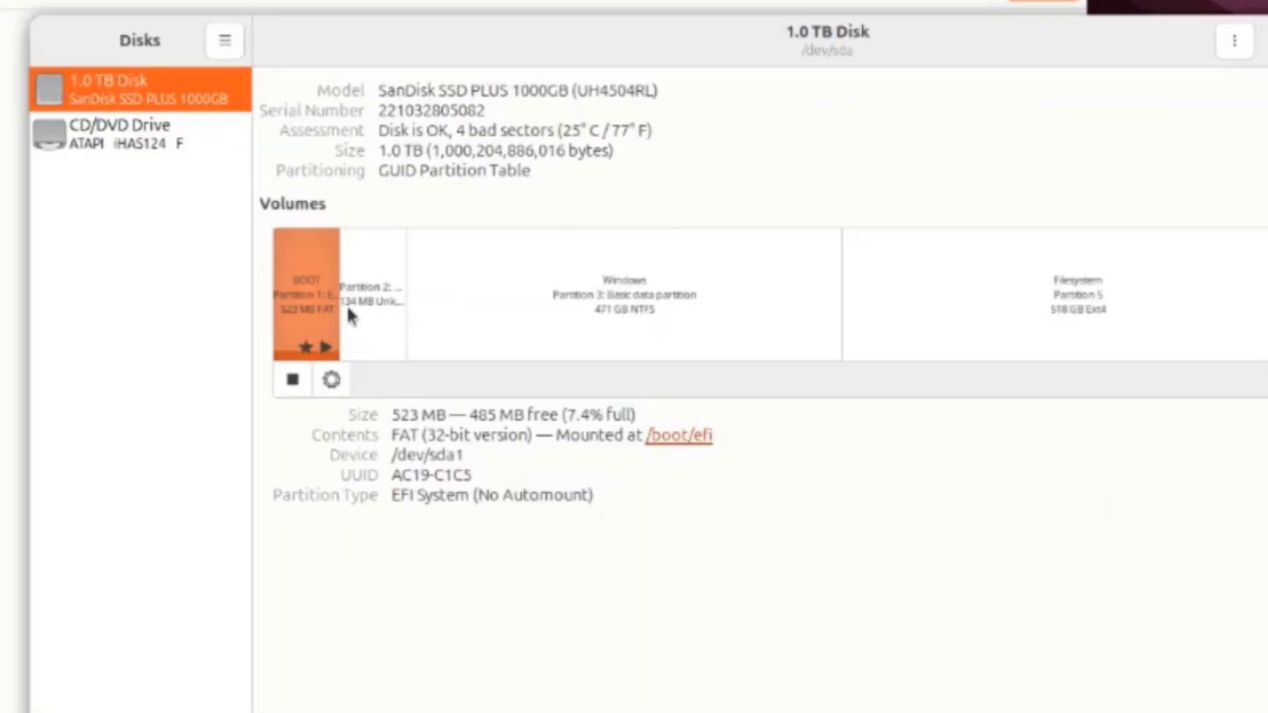
Step: Inspect the Windows, Ext4, recovery and EFI partition details, then close Disks
{"action": "left_click", "coordinate": [710, 311]}
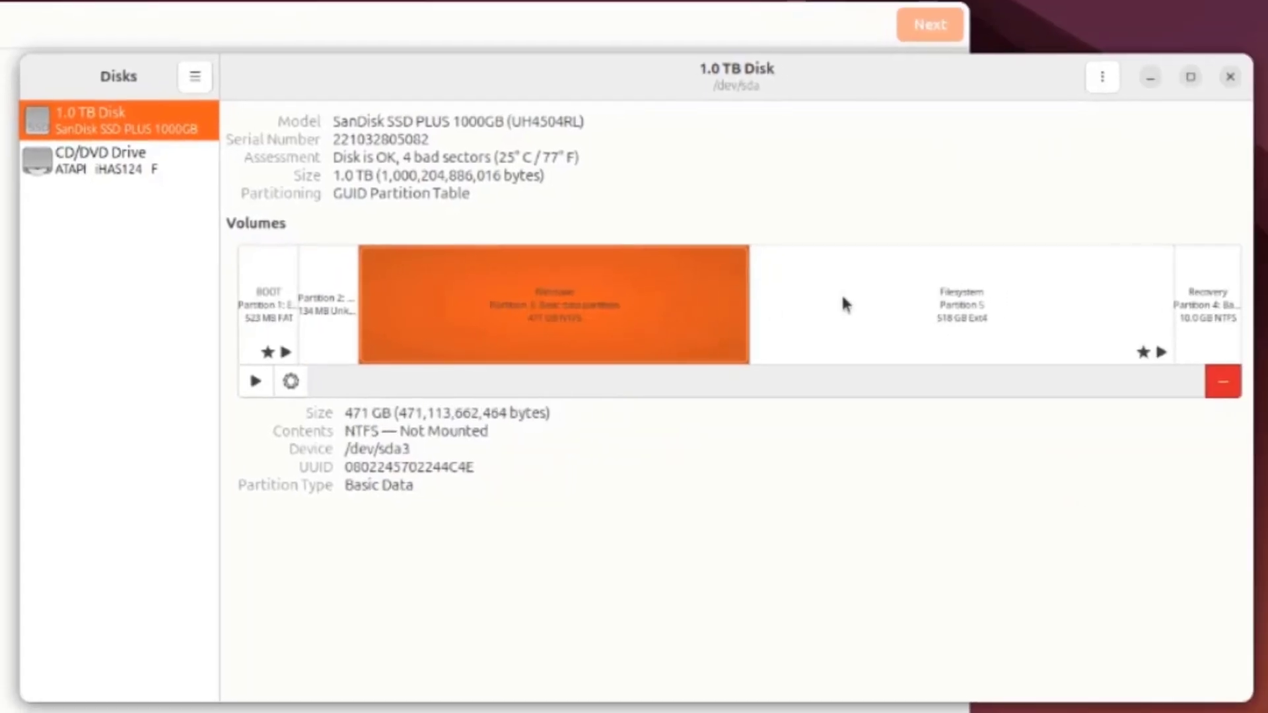
{"action": "left_click", "coordinate": [992, 277]}
{"action": "left_click", "coordinate": [1190, 285]}
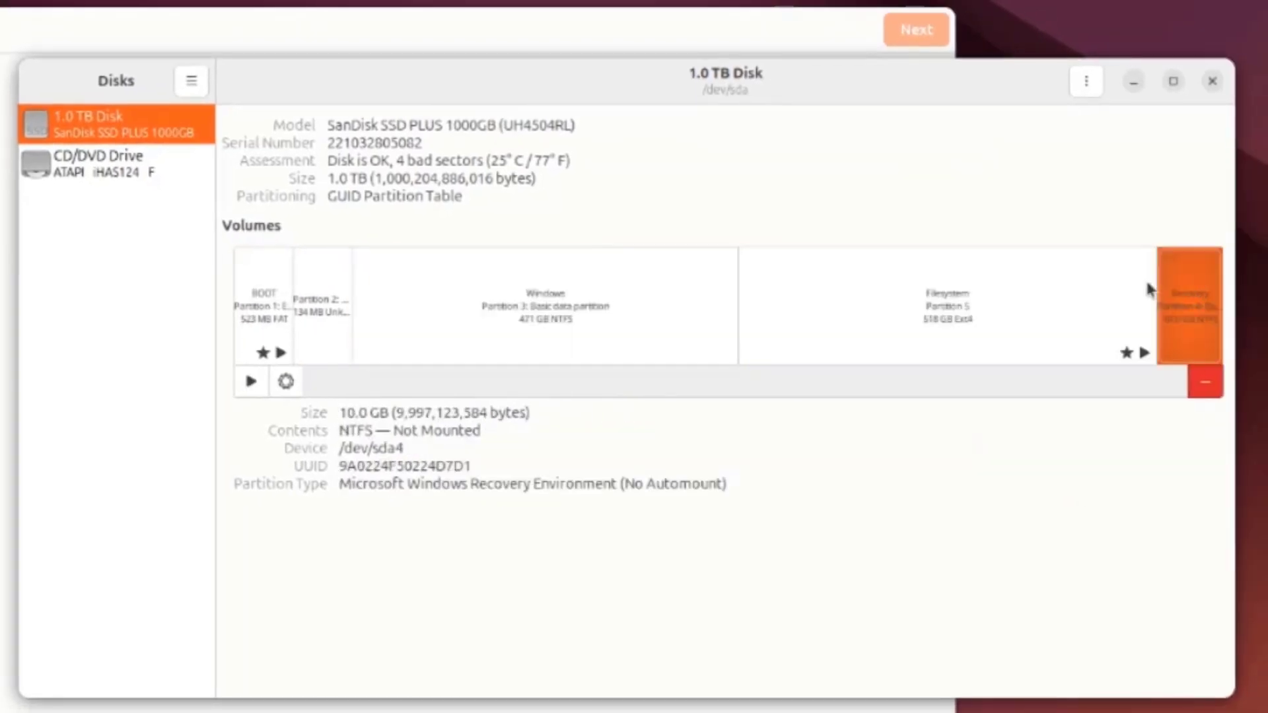
{"action": "left_click", "coordinate": [608, 309]}
{"action": "left_click", "coordinate": [254, 318]}
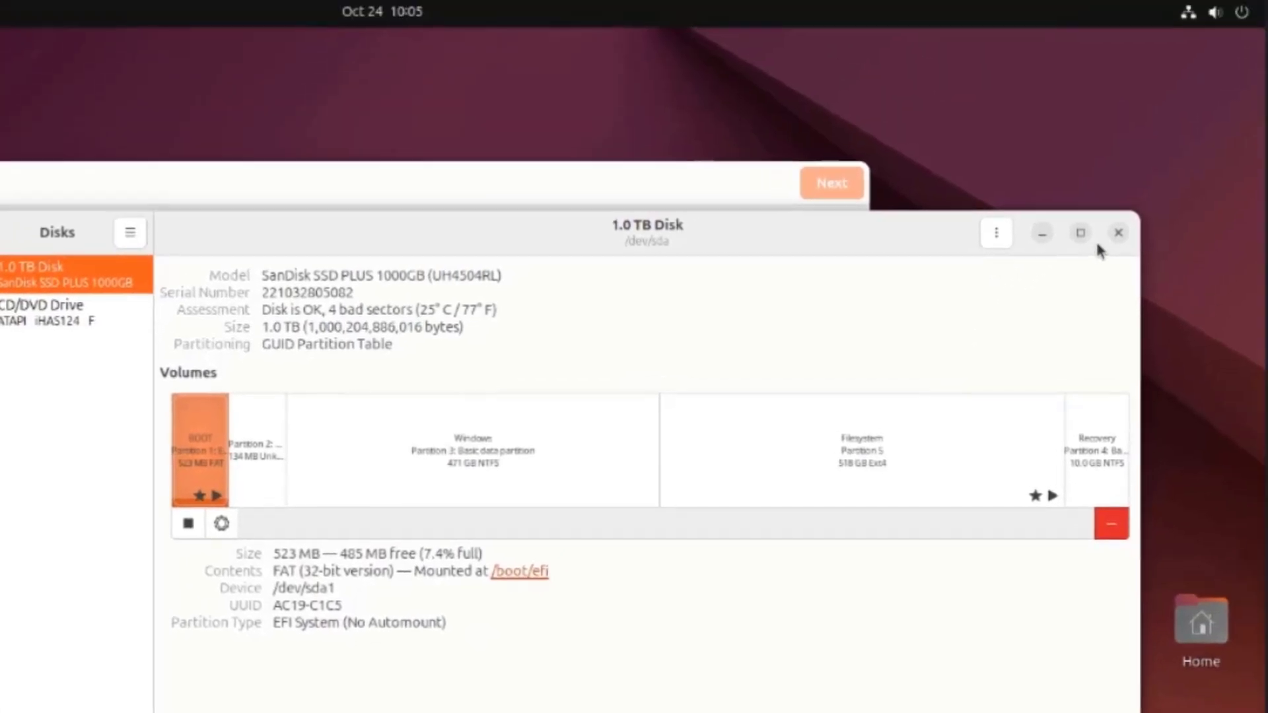
{"action": "left_click", "coordinate": [1211, 81]}
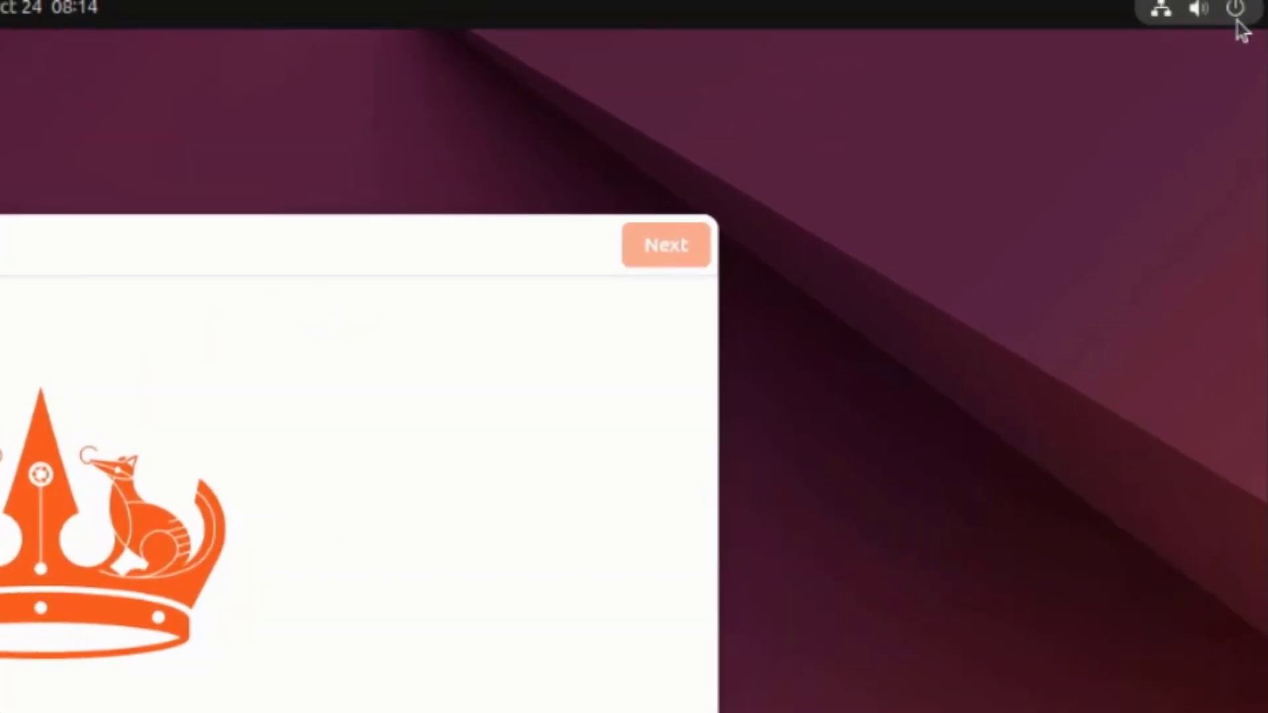
Step: Restart Ubuntu from the system menu's power options
{"action": "left_click", "coordinate": [1235, 9]}
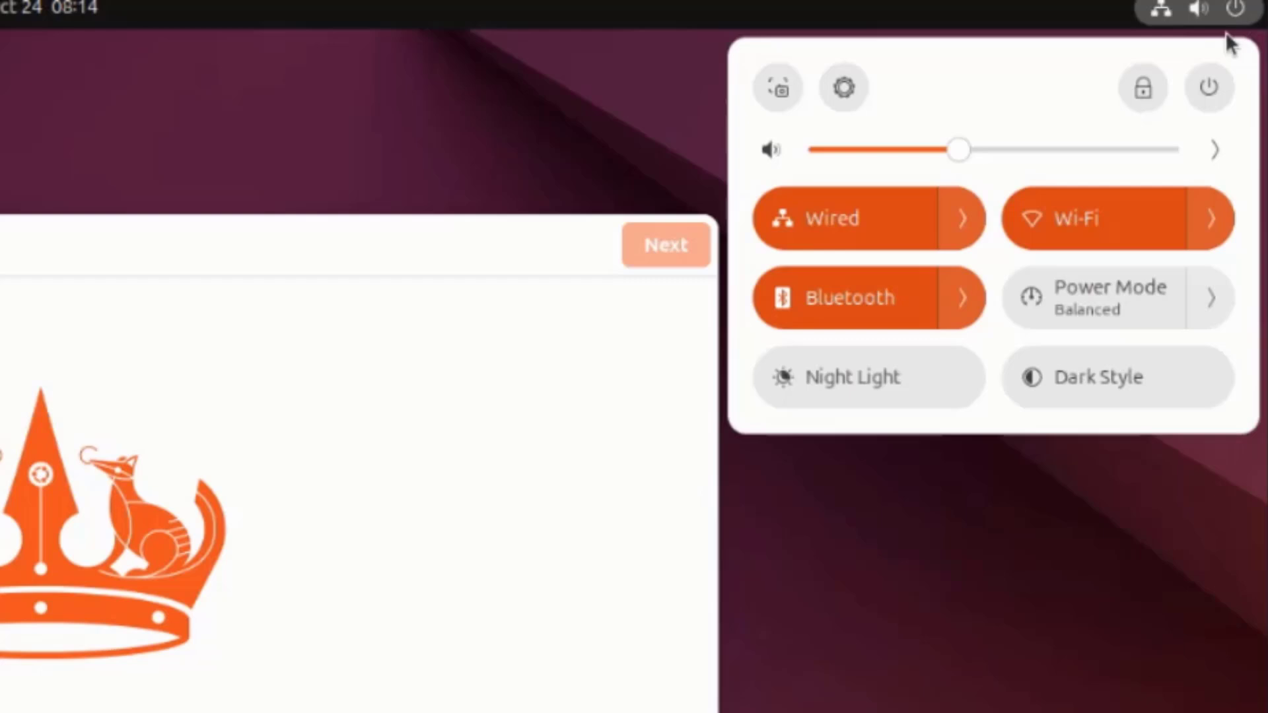
{"action": "left_click", "coordinate": [1209, 87]}
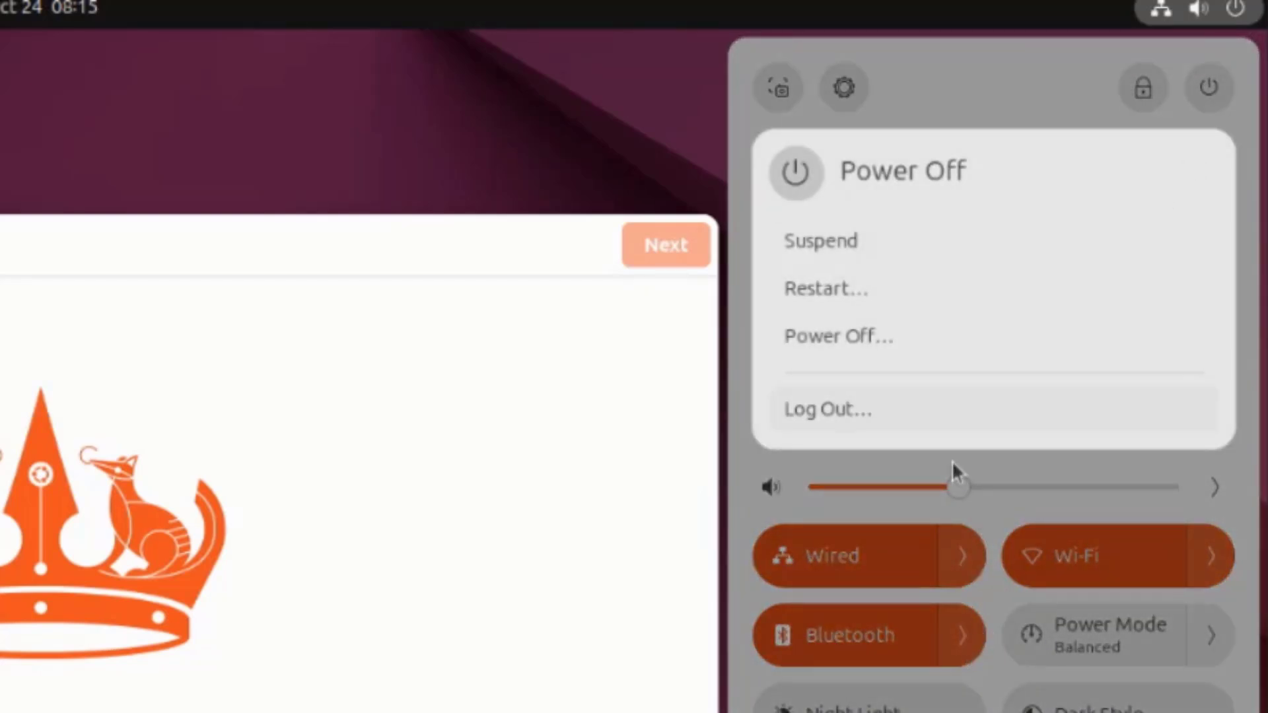
{"action": "left_click", "coordinate": [883, 292]}
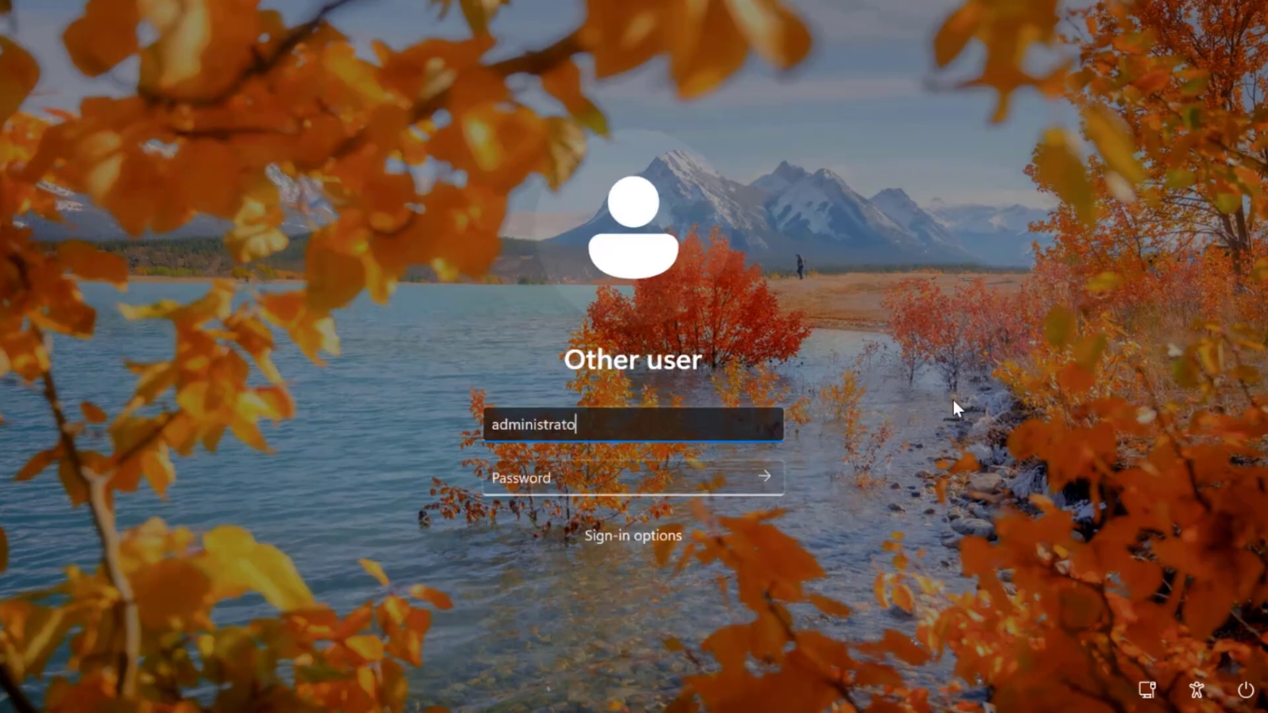
Step: Sign in as administrator and open Computer Management from This PC's extended options in File Explorer
{"action": "type", "text": "r"}
{"action": "key", "text": "Return"}
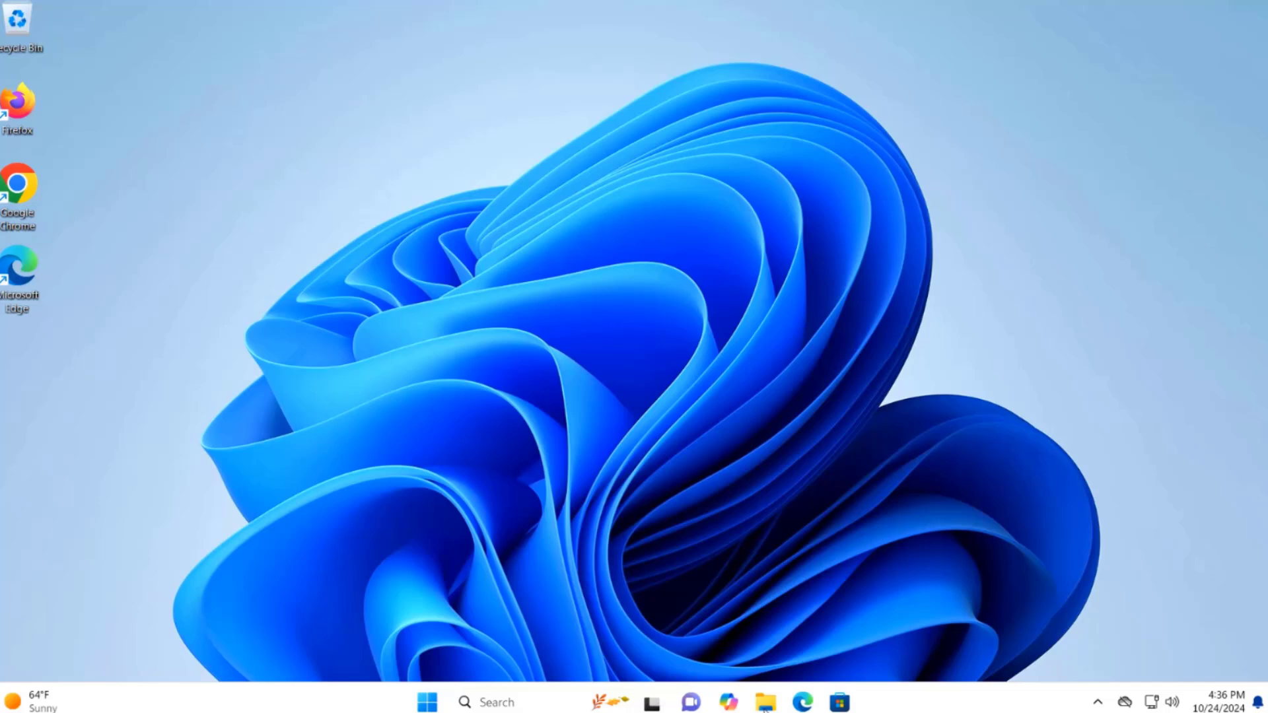
{"action": "left_click", "coordinate": [764, 704]}
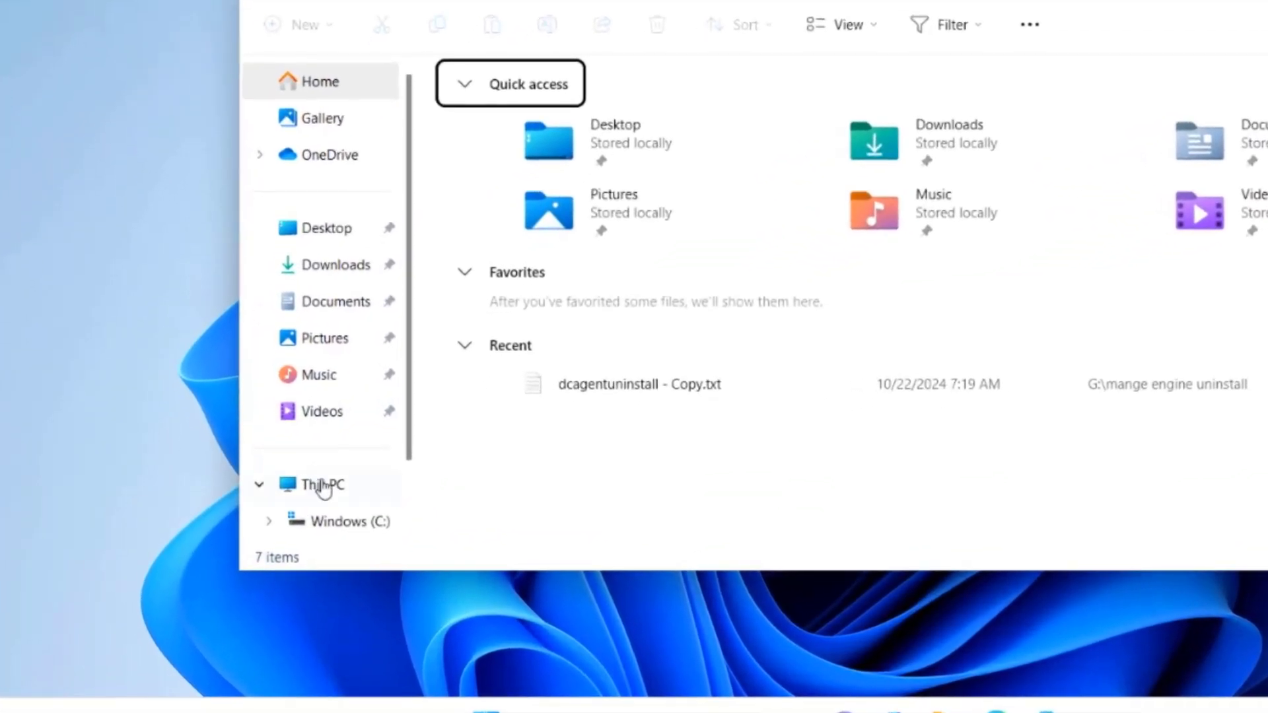
{"action": "right_click", "coordinate": [323, 488]}
{"action": "left_click", "coordinate": [382, 462]}
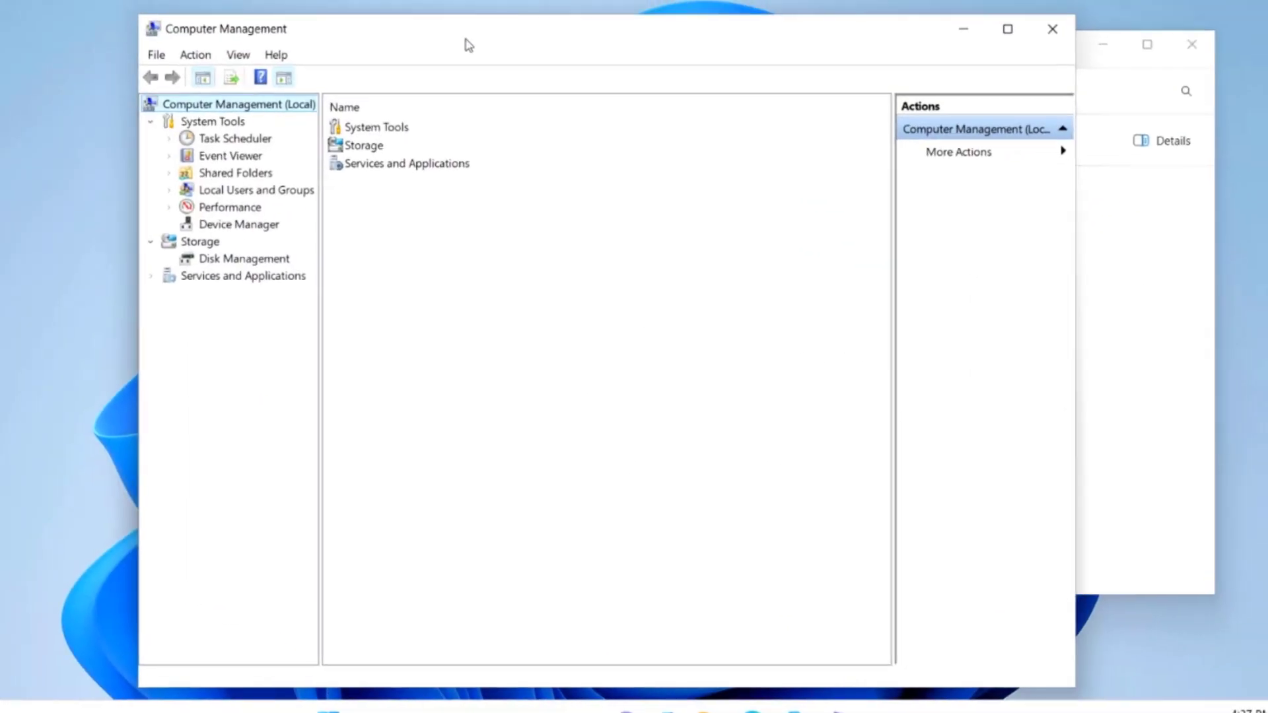
Step: Review Disk 0's partitions in Disk Management, including the unlettered 482.83 GB one, then close Computer Management
{"action": "left_click", "coordinate": [273, 262]}
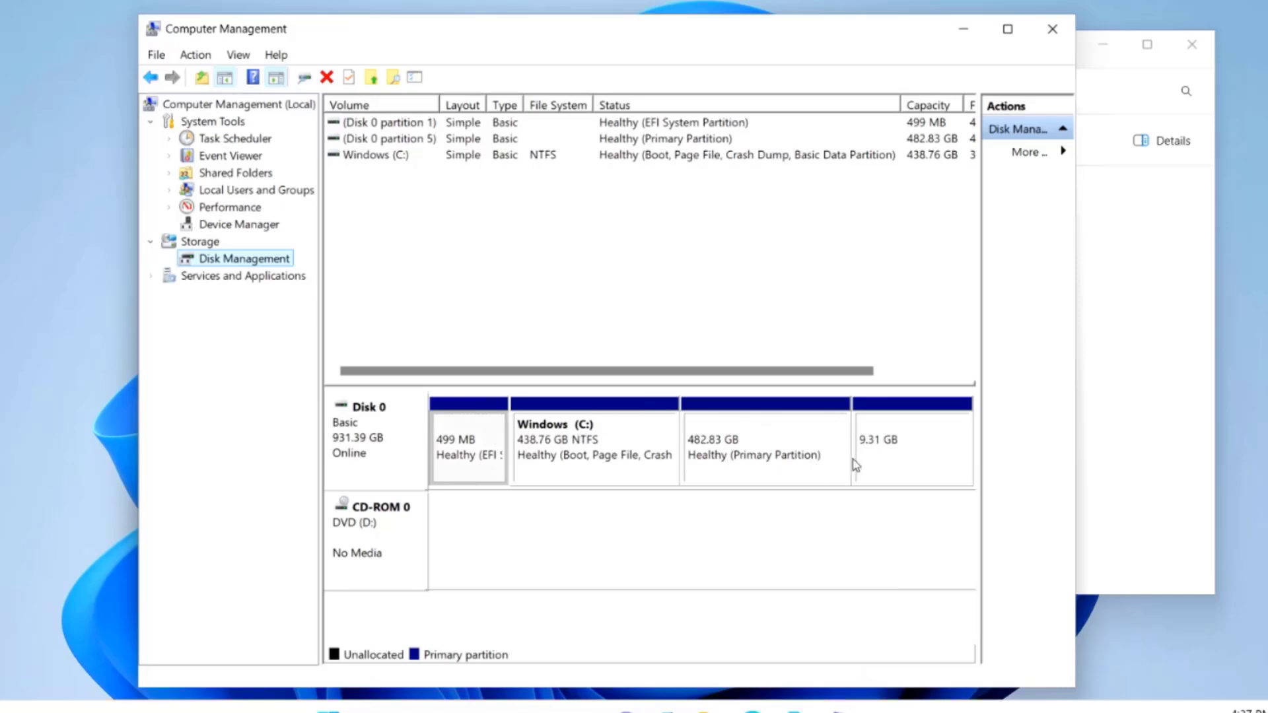
{"action": "left_click", "coordinate": [1052, 28]}
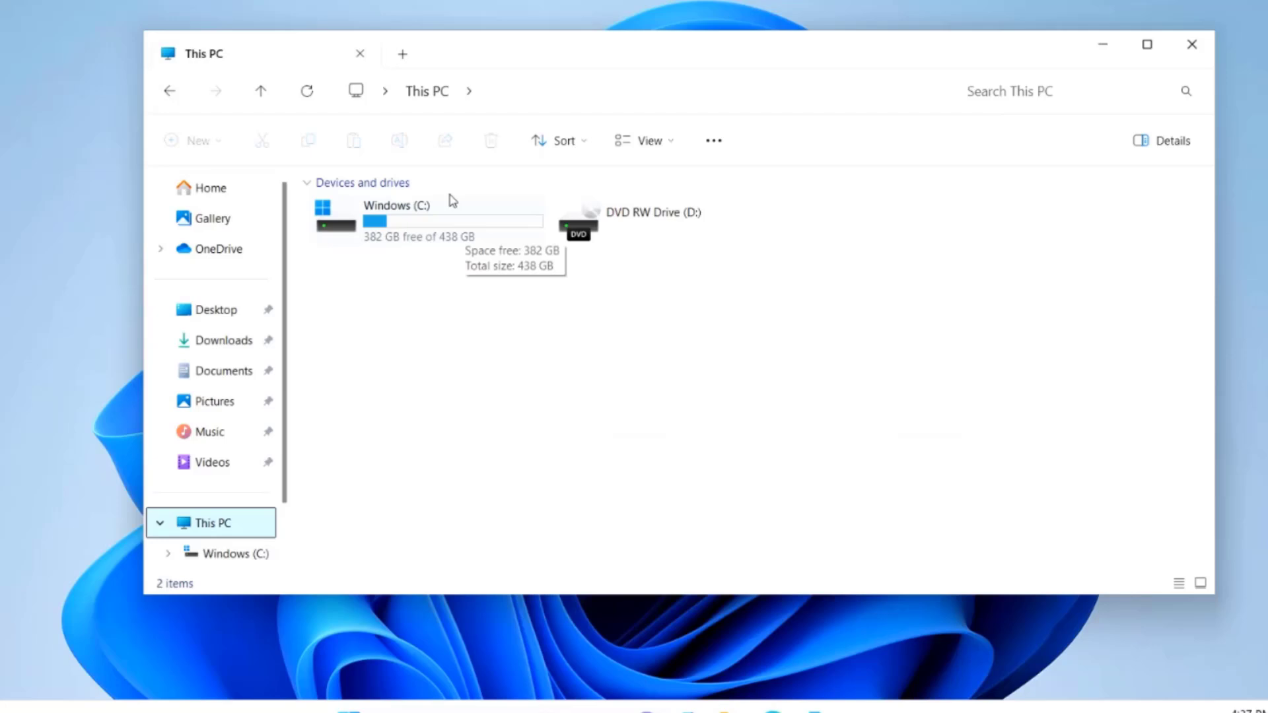
{"action": "mouse_move", "coordinate": [424, 218]}
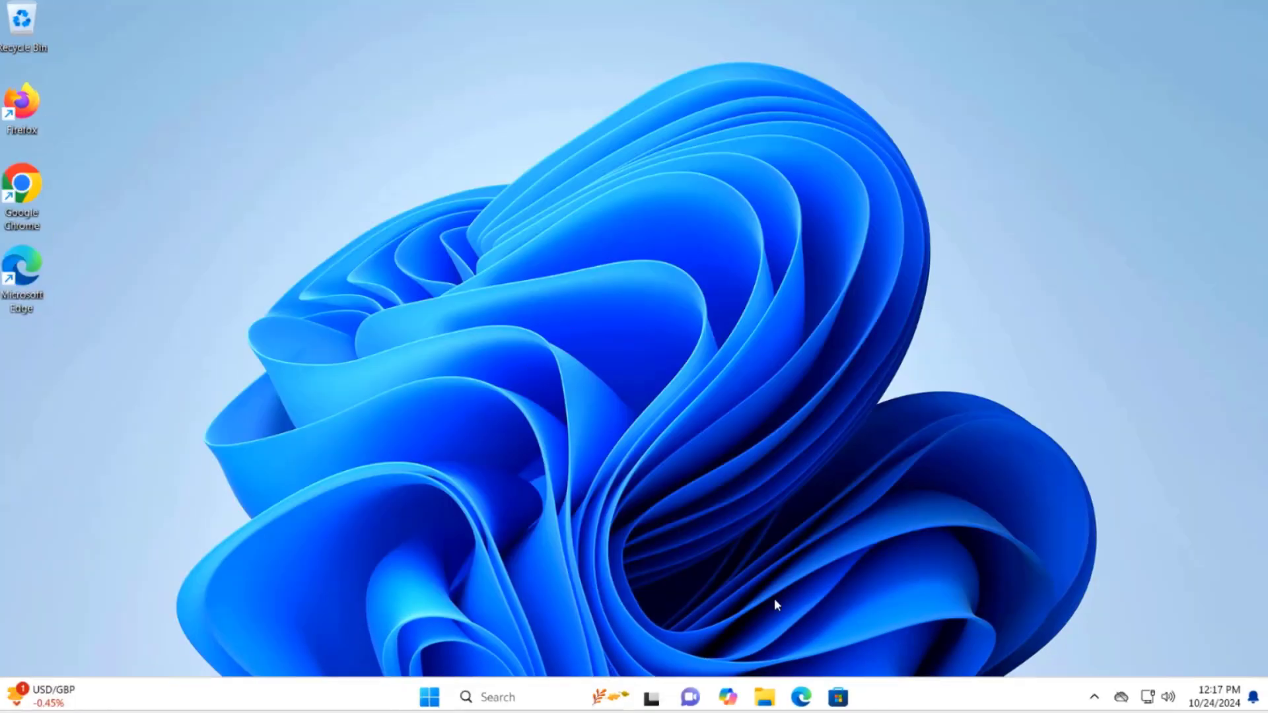
Step: Restart Windows from the Start menu's power options
{"action": "left_click", "coordinate": [431, 694]}
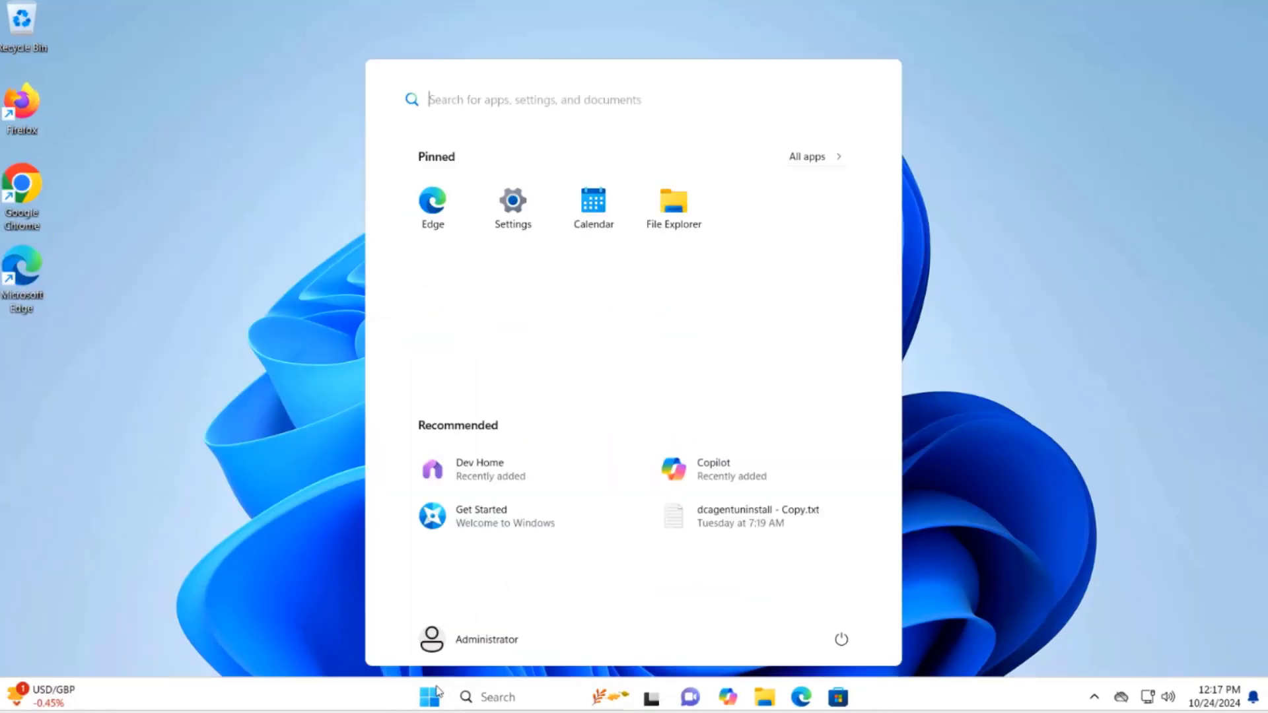
{"action": "left_click", "coordinate": [851, 642]}
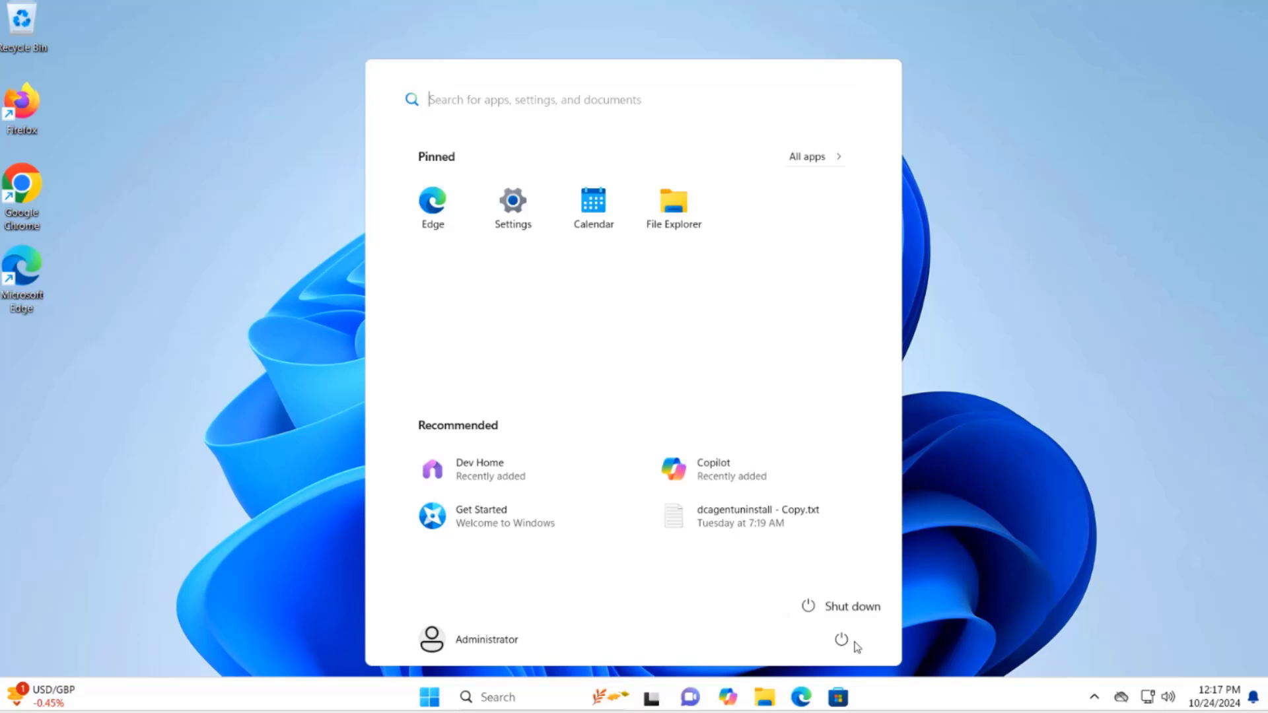